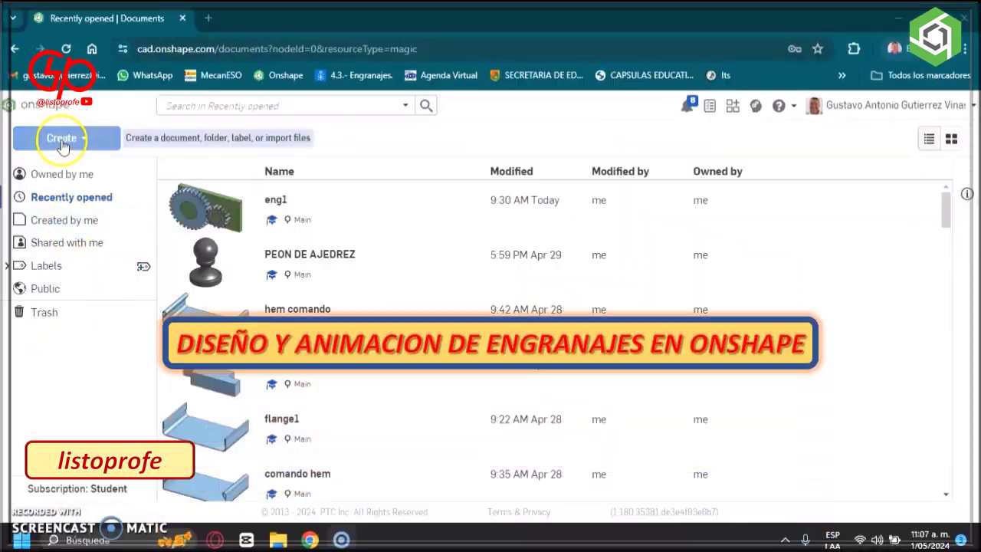
- Create a new Onshape document named ENGRANAJES2
click(62, 139)
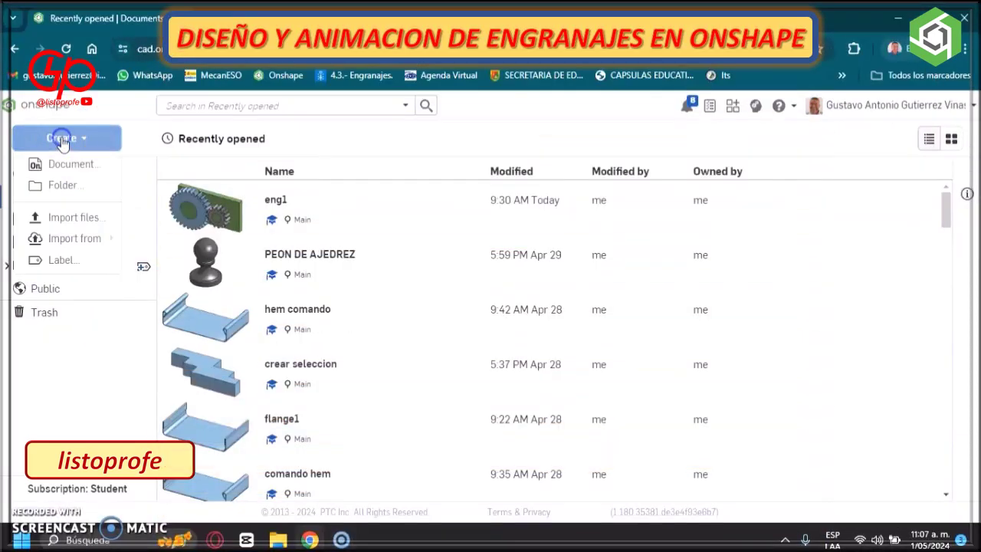
click(69, 161)
key(BackSpace)
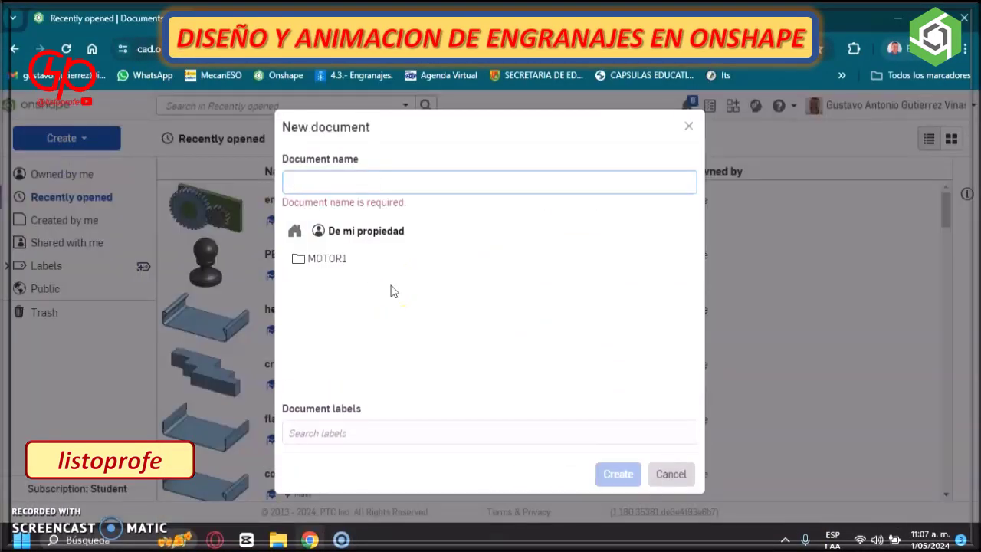
text(ENGRANAJES2)
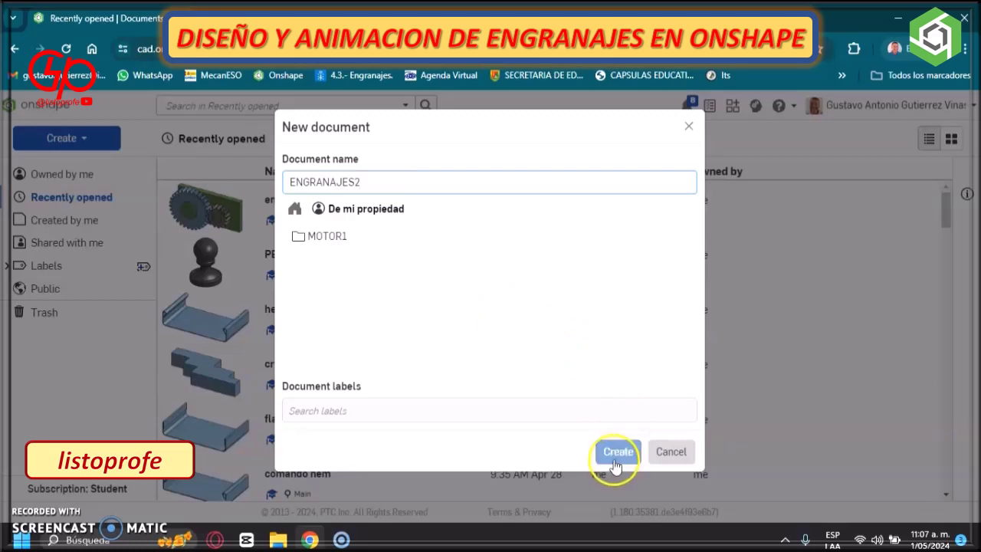
click(617, 452)
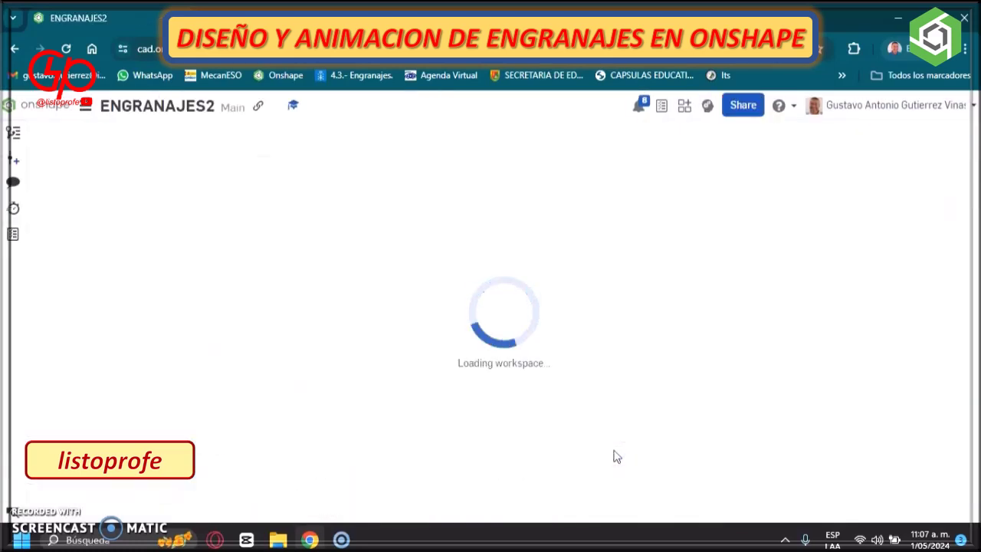
- Set the workspace length units to millimetres with 0 display decimals
click(85, 105)
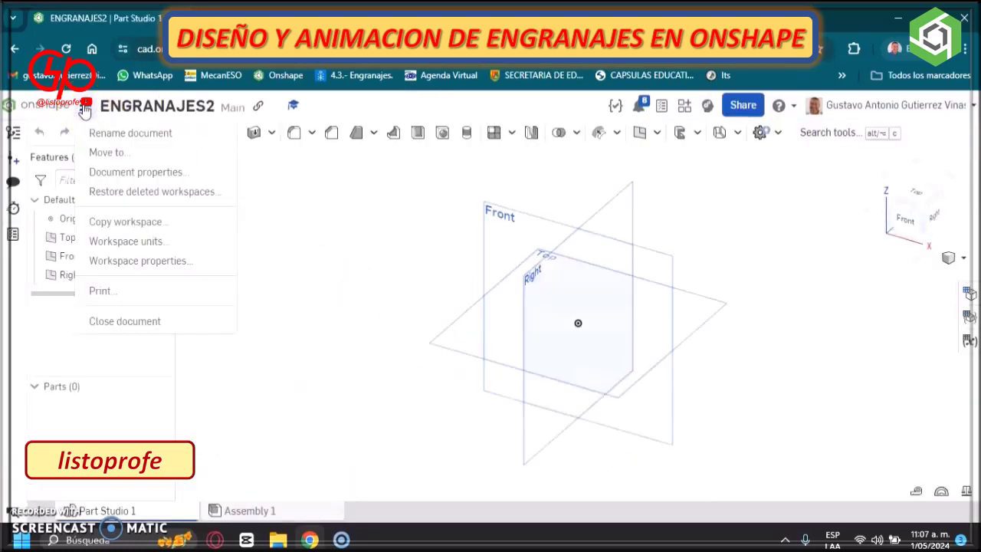
click(157, 242)
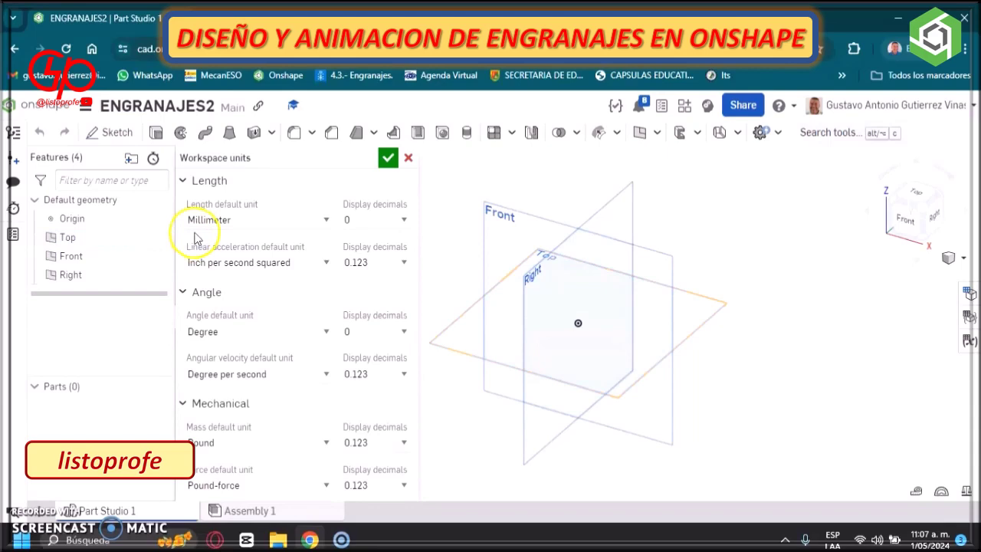
click(404, 219)
click(389, 308)
click(389, 157)
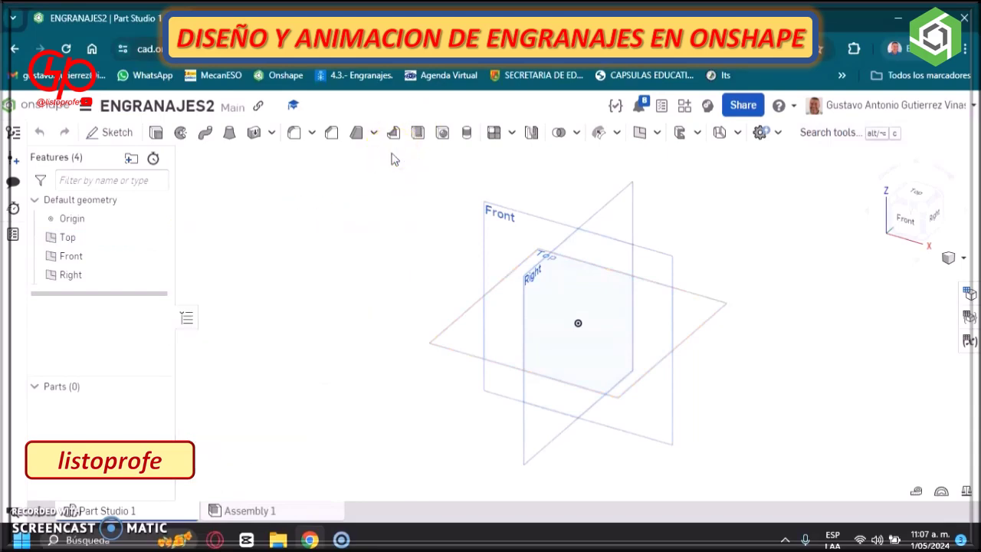
- Start a spur gear with 25 mm depth, 30 teeth, 4 mm module and 15° pressure angle
click(759, 134)
click(274, 201)
click(295, 205)
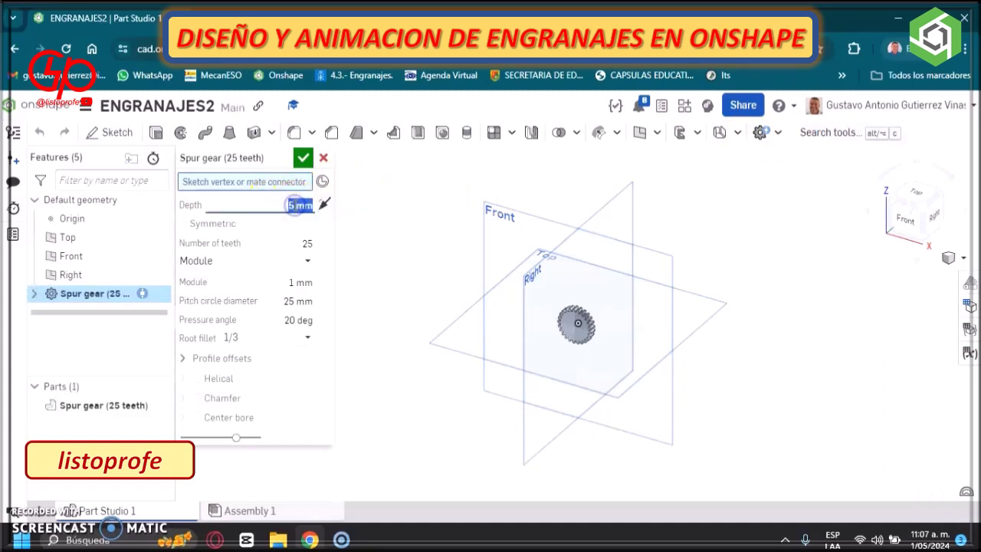
text(s)
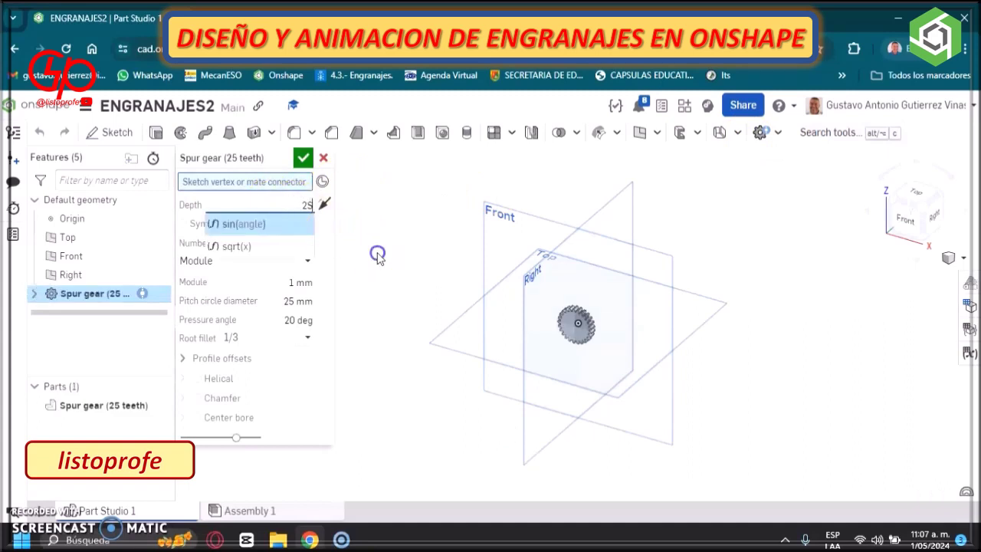
click(377, 255)
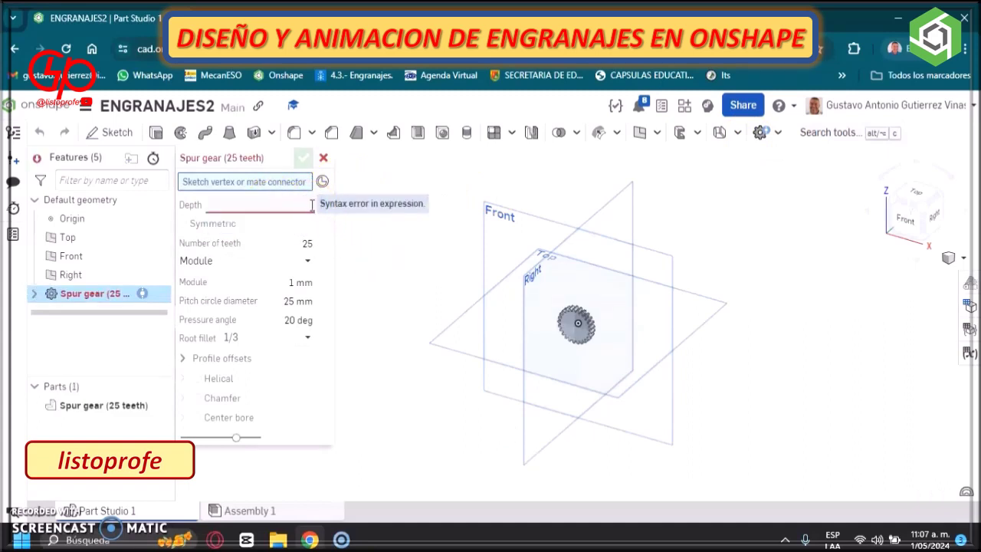
text(25)
click(385, 242)
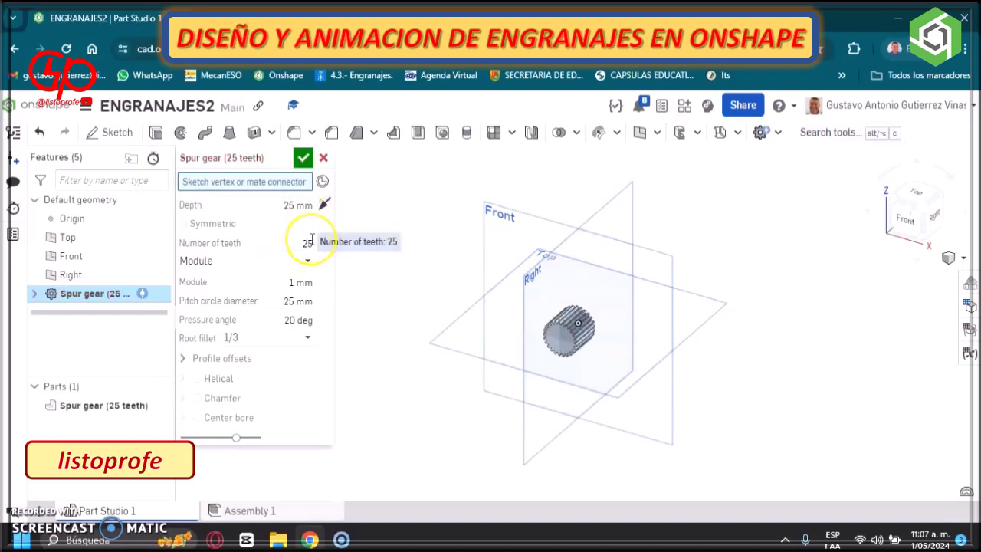
click(313, 244)
text(30)
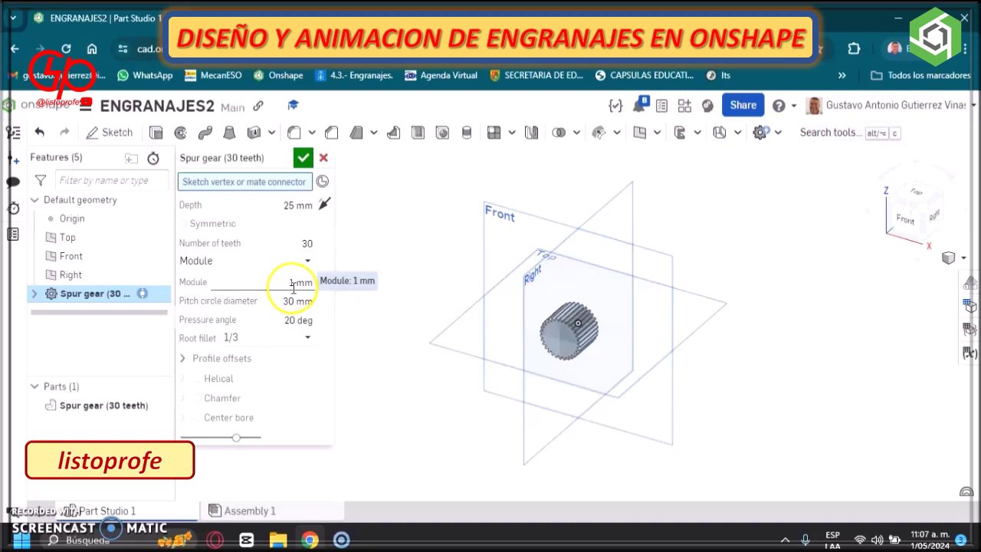
click(296, 282)
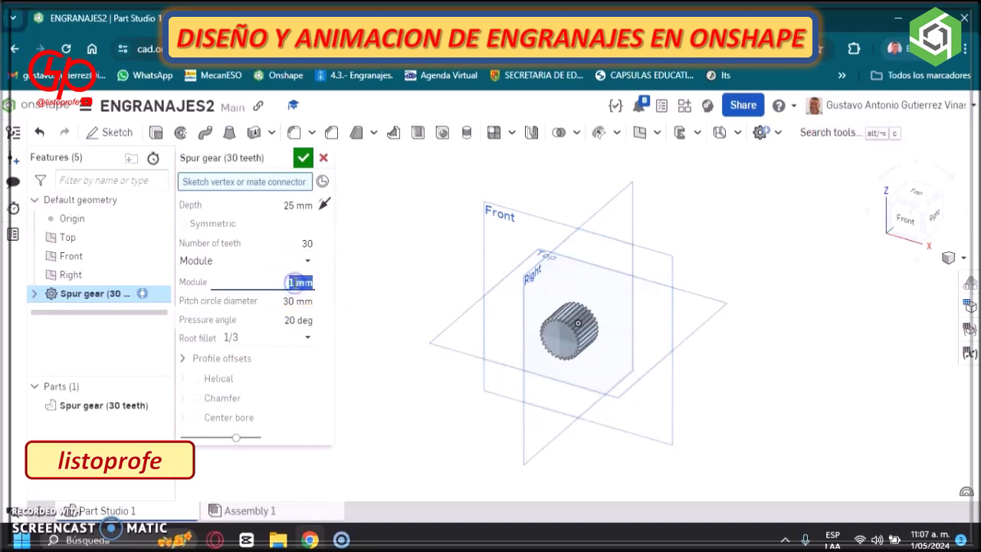
text(4)
key(Return)
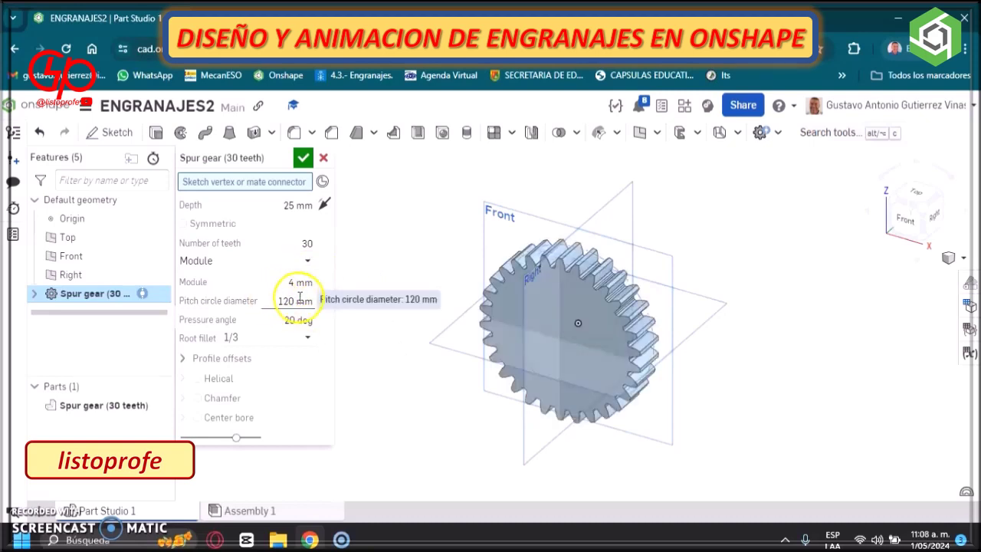
click(299, 319)
text(15)
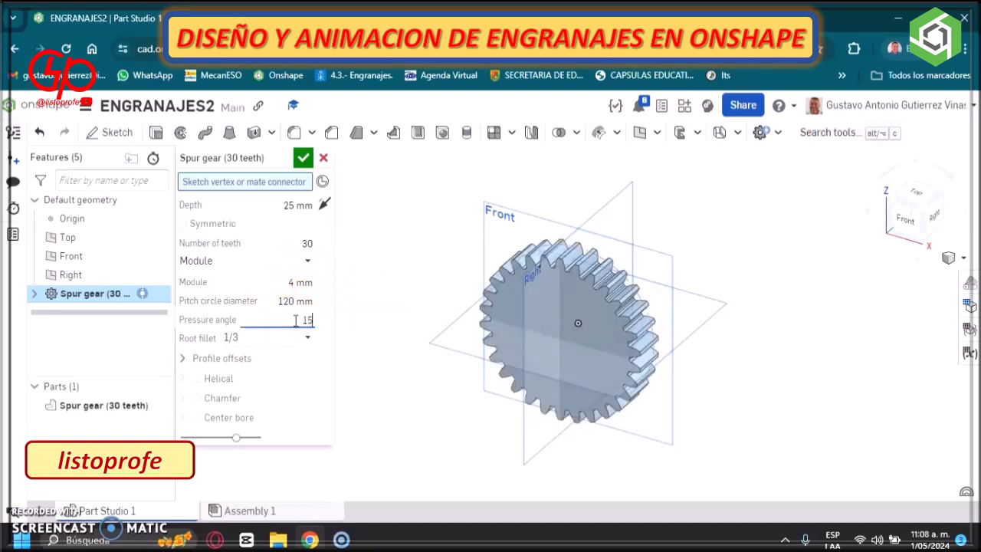
key(Return)
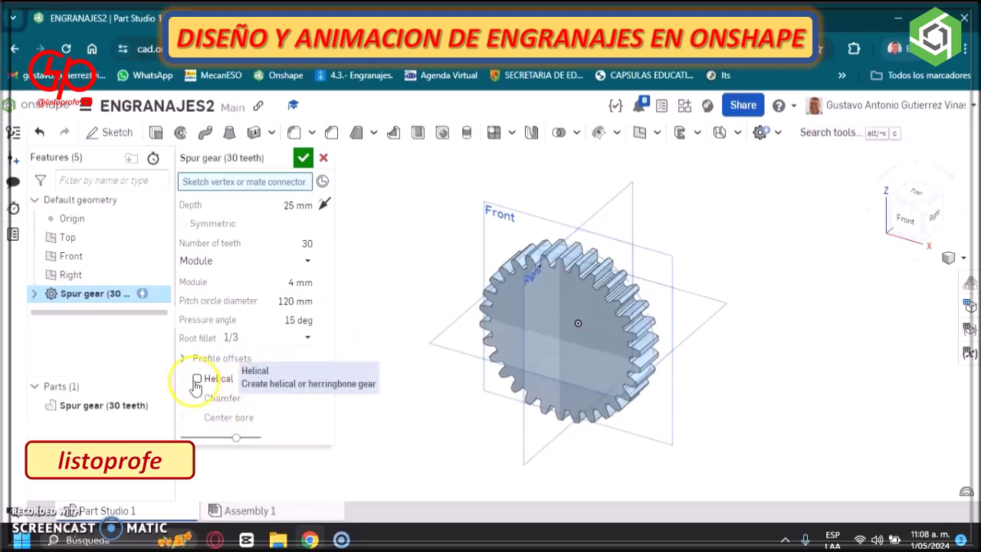
- Add a tooth chamfer and a 55 mm centre bore, then accept the gear
click(196, 397)
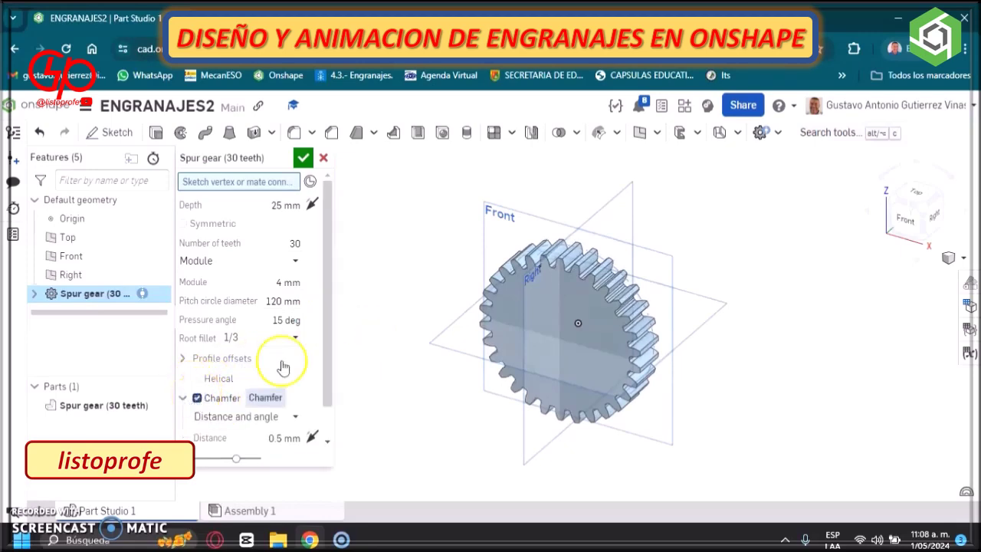
scroll(327, 308, down, 1)
click(197, 438)
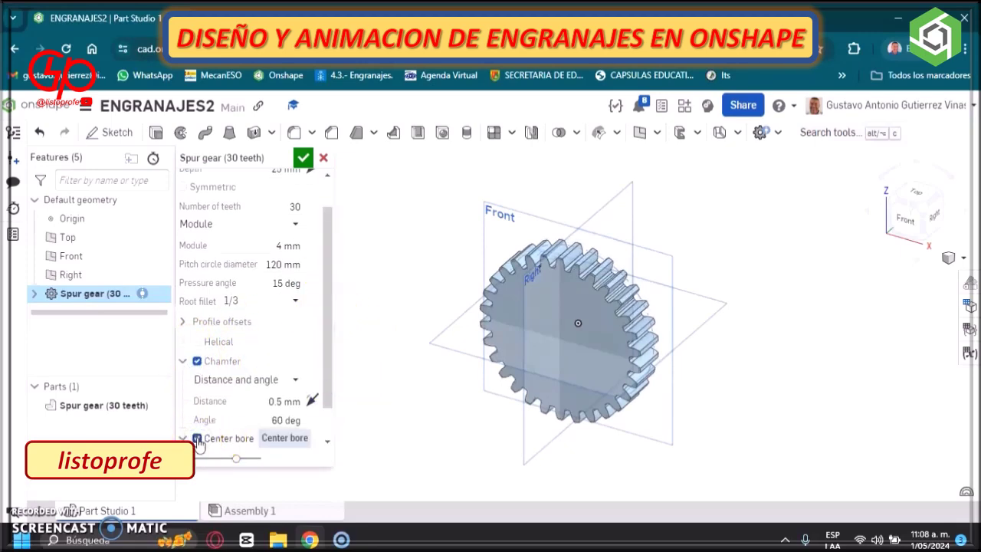
scroll(329, 371, down, 1)
click(280, 422)
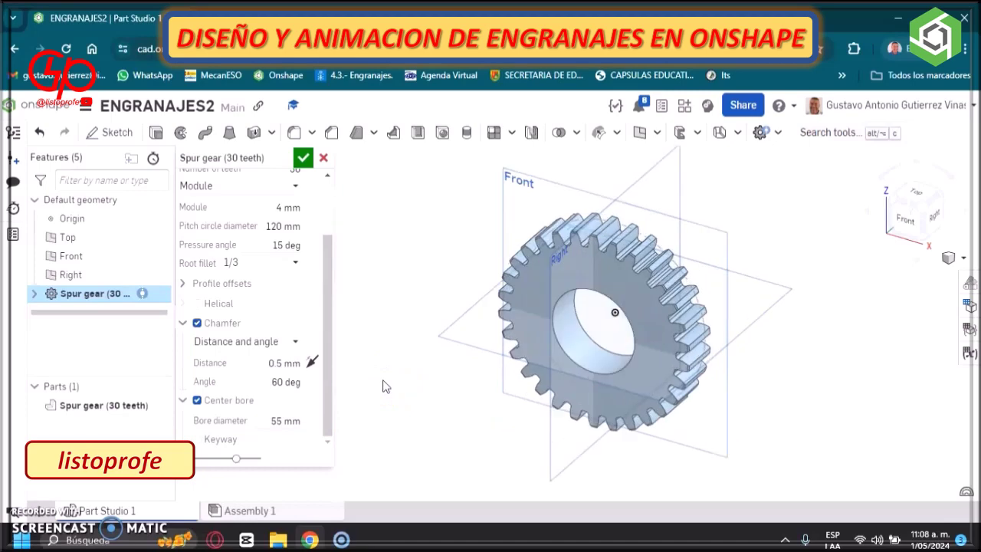
click(303, 157)
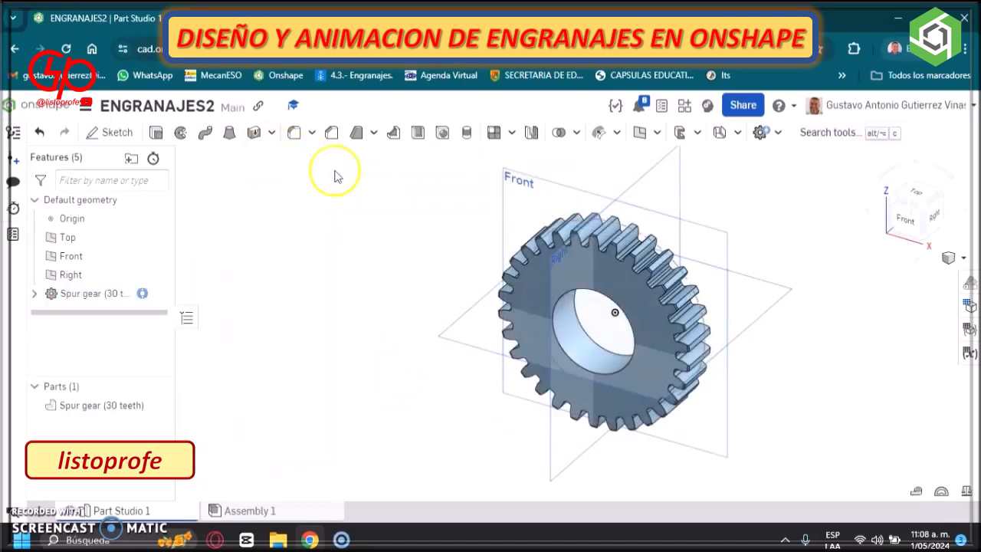
- Start a second spur gear with 15 teeth, 4 mm module and 15° pressure angle
click(758, 134)
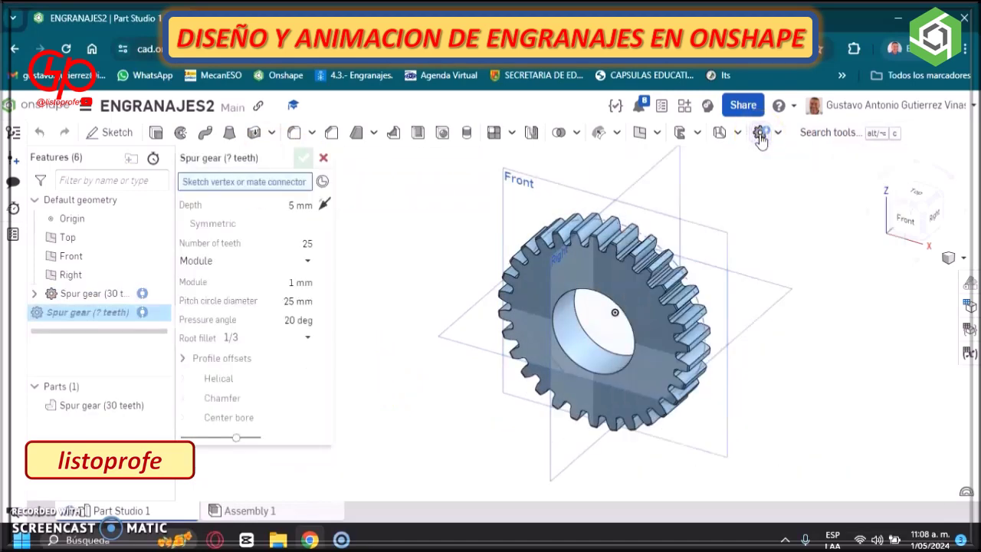
click(299, 205)
text(25)
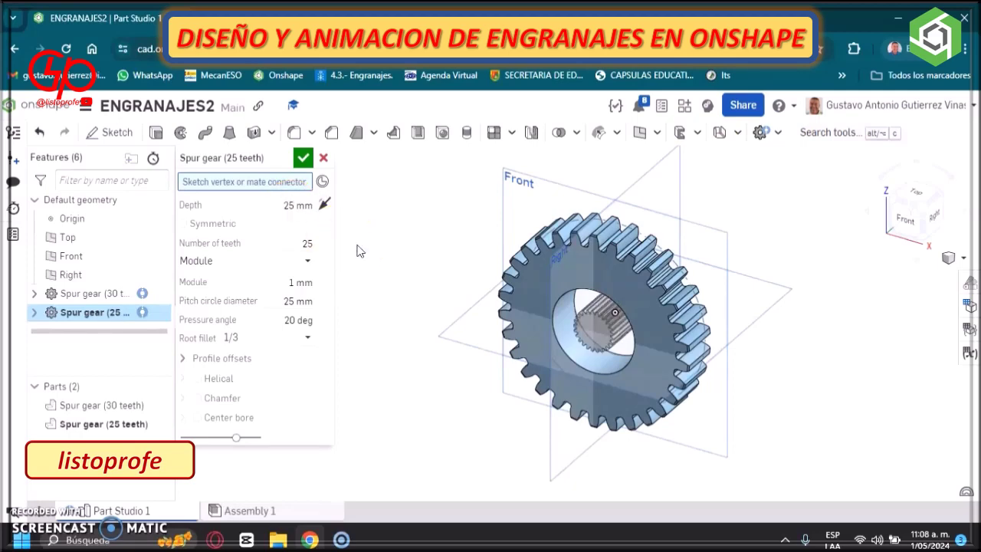
click(309, 242)
click(298, 280)
text(4)
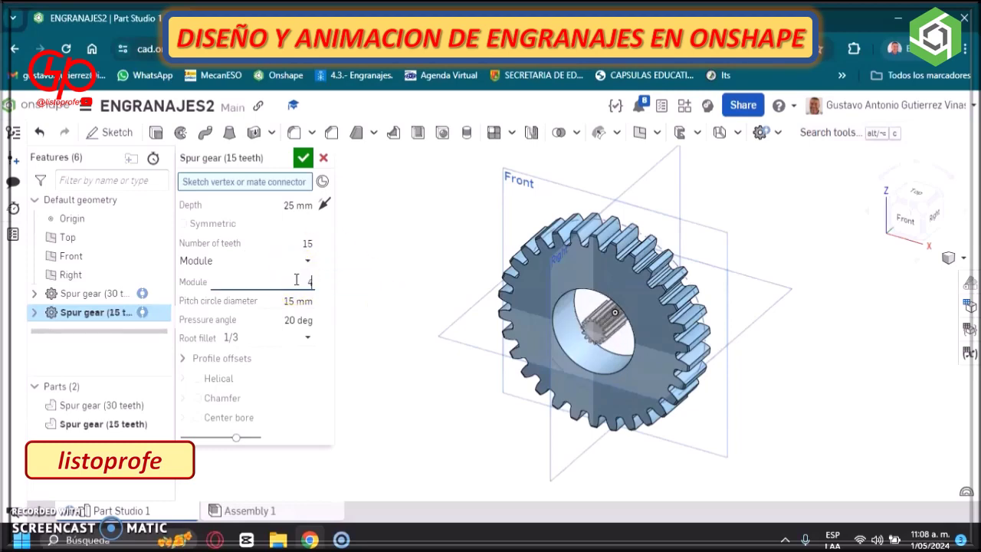
key(Return)
click(295, 317)
text(15)
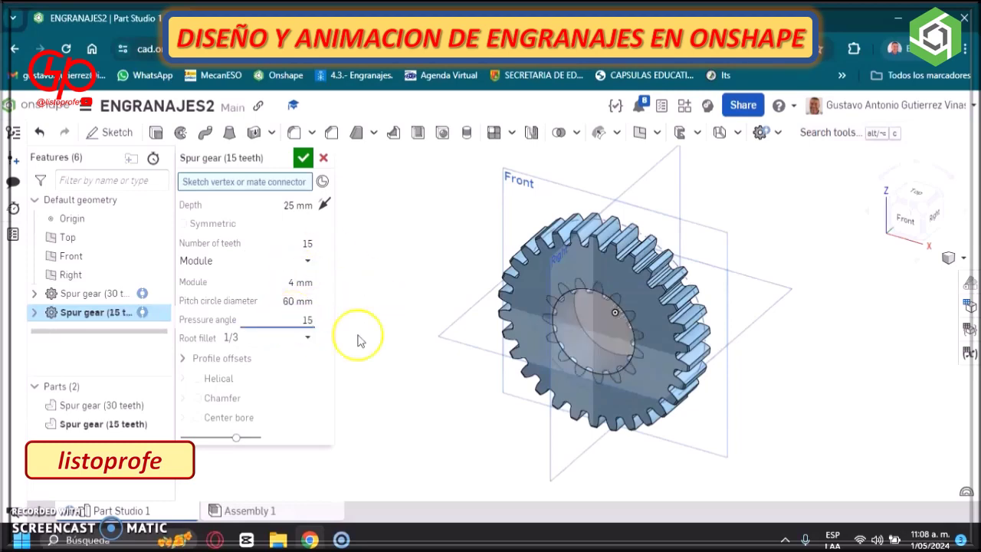
key(Return)
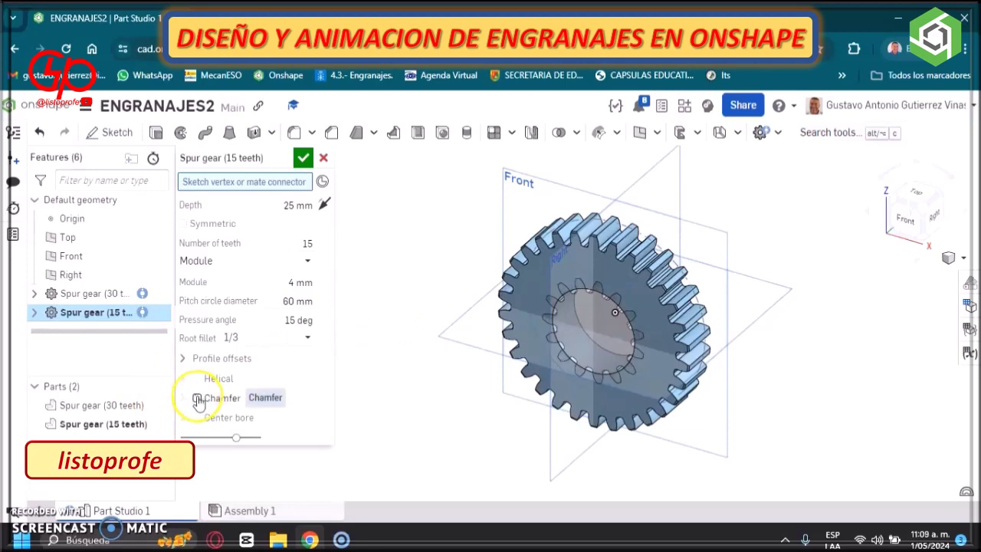
- Add a chamfer and a 30 mm centre bore to the small gear and accept it
click(197, 397)
scroll(329, 333, down, 1)
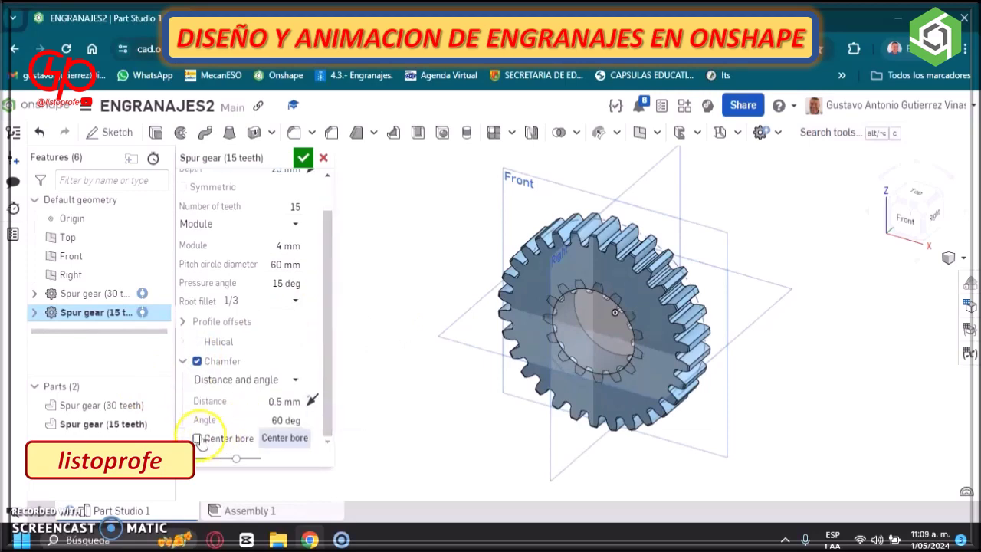
click(198, 441)
scroll(327, 368, down, 1)
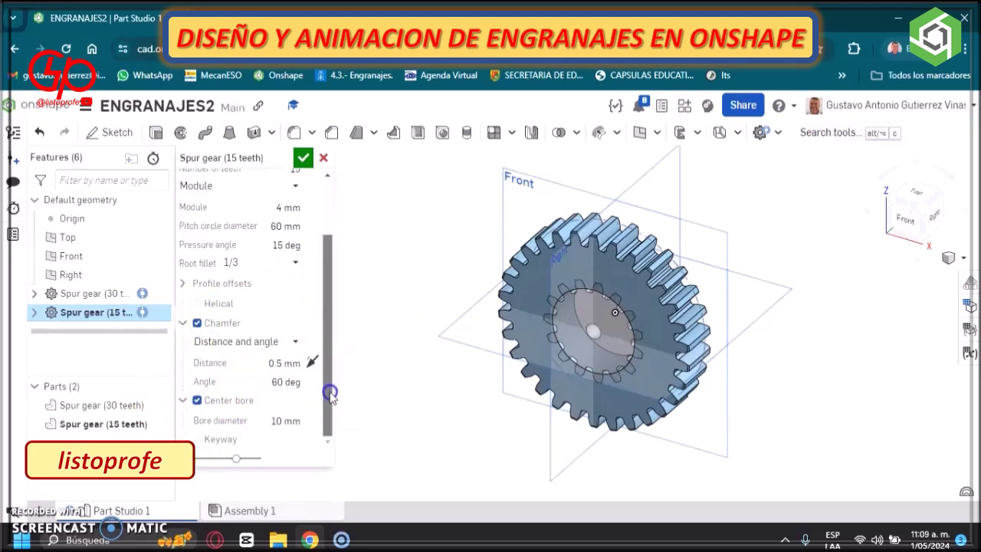
click(272, 414)
text(30)
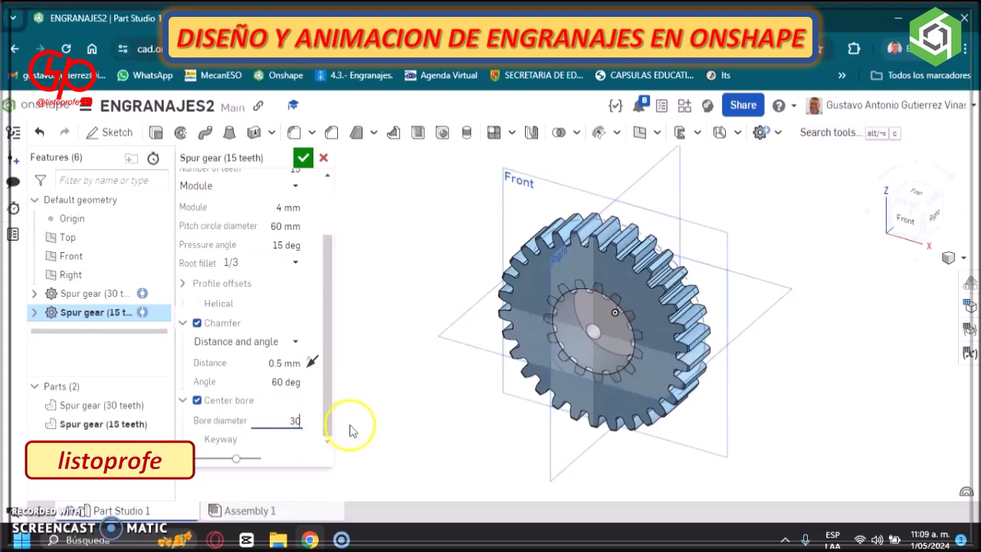
key(Return)
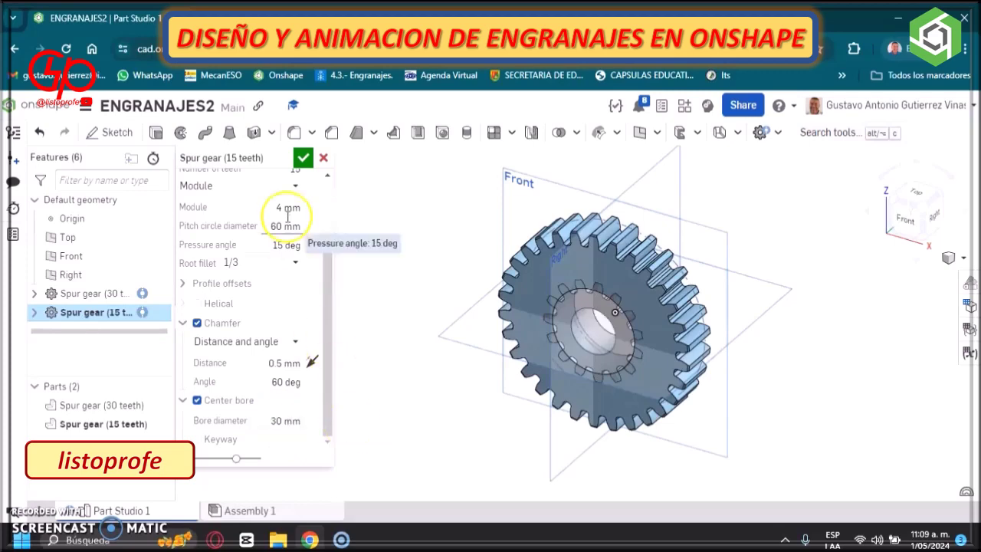
click(301, 158)
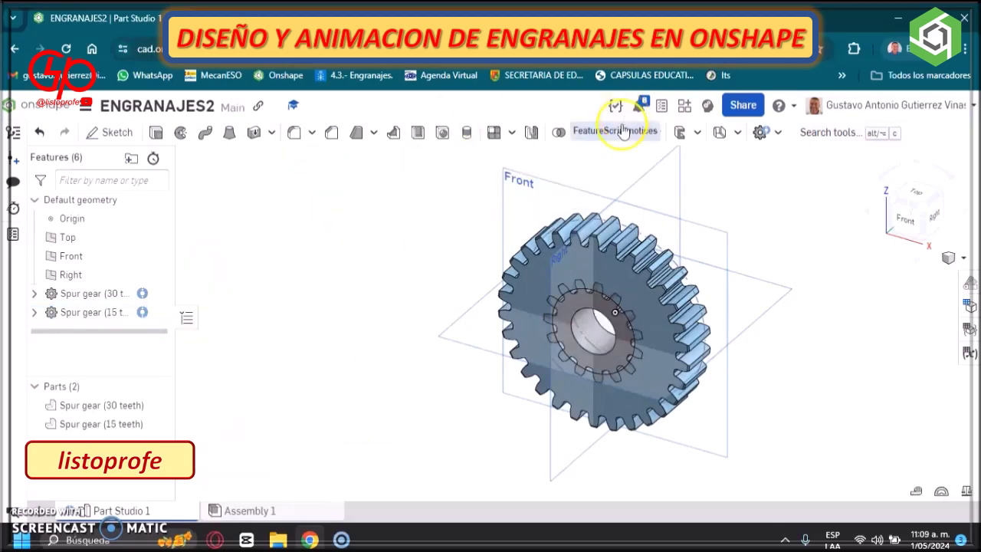
- Start a Translate-by-XYZ transform on the 15-tooth gear, dragging it out along X
click(578, 136)
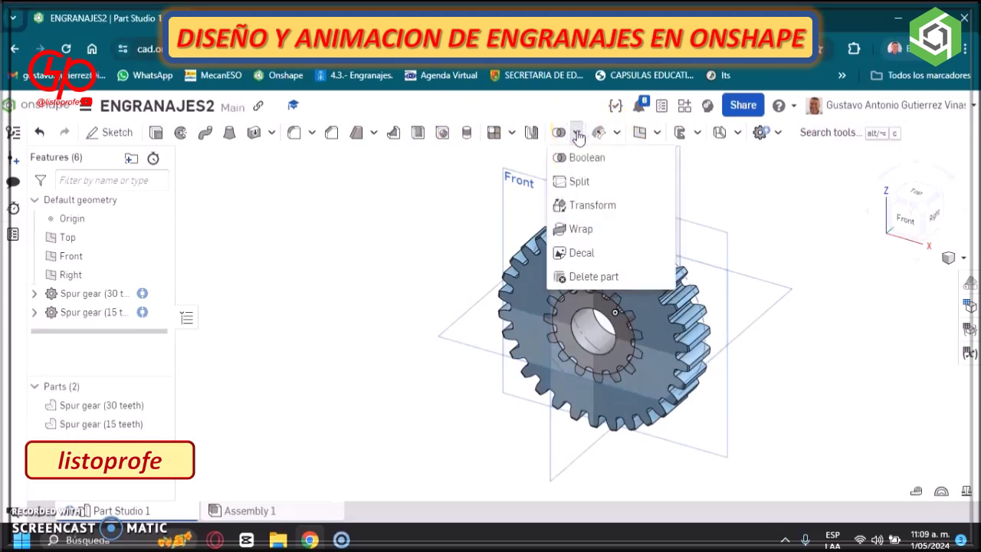
click(582, 203)
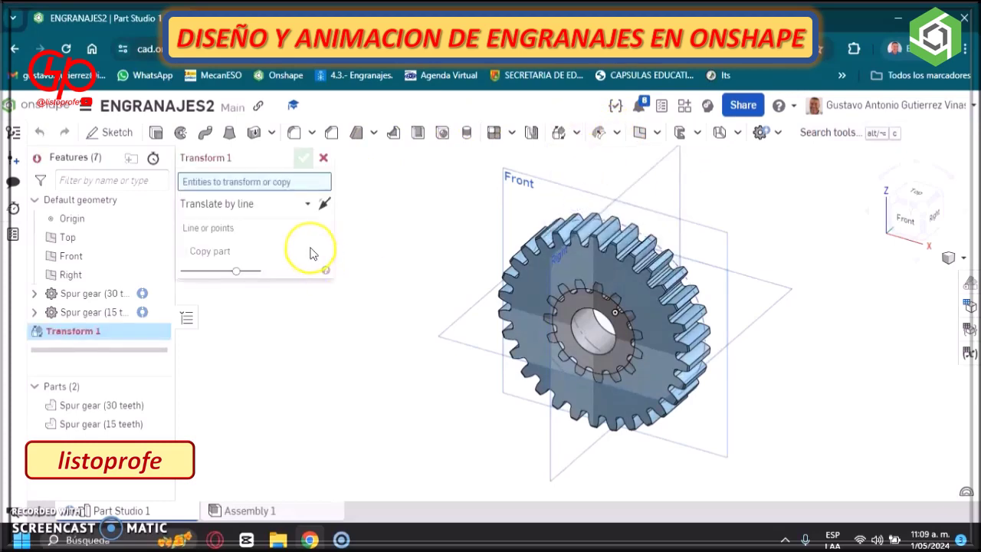
click(307, 203)
click(218, 260)
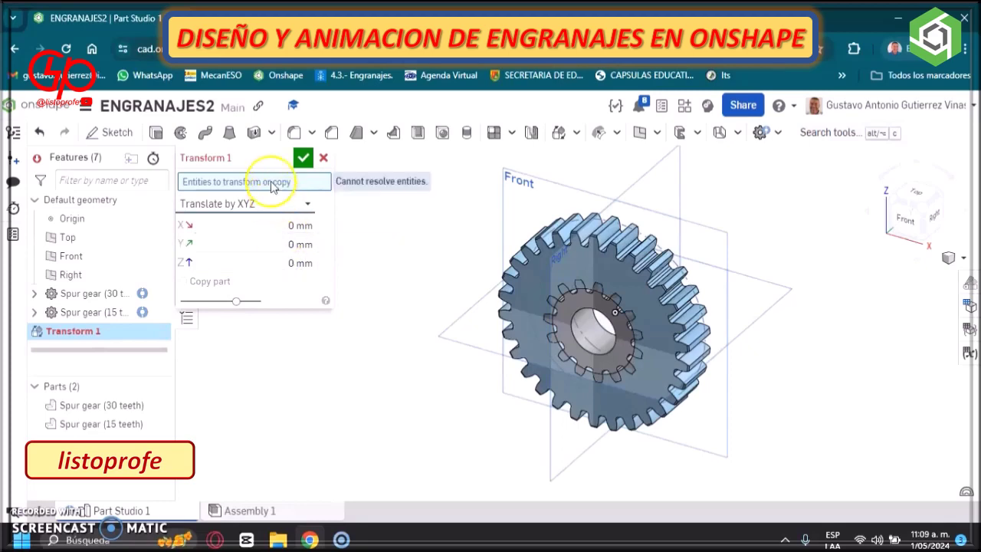
click(579, 313)
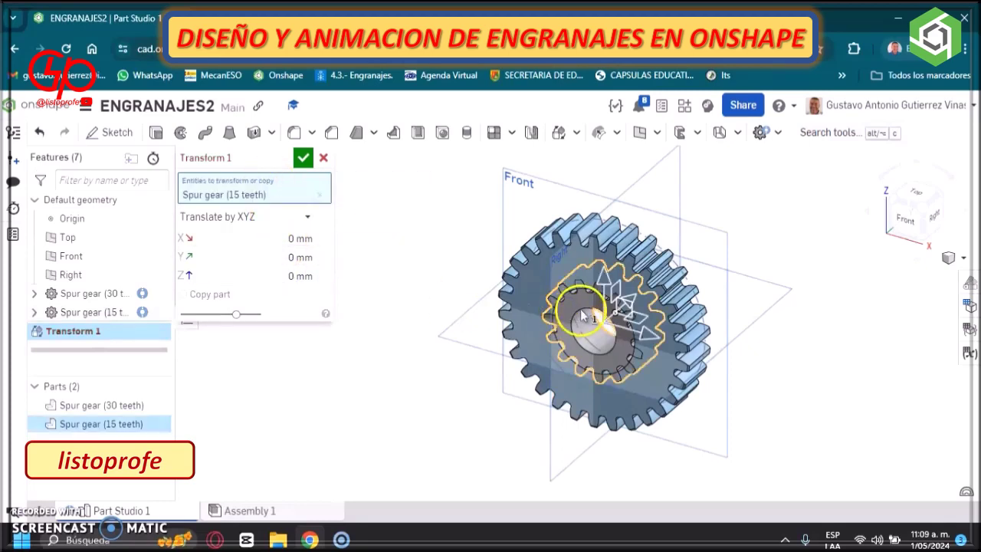
click(605, 320)
drag(648, 337, 808, 429)
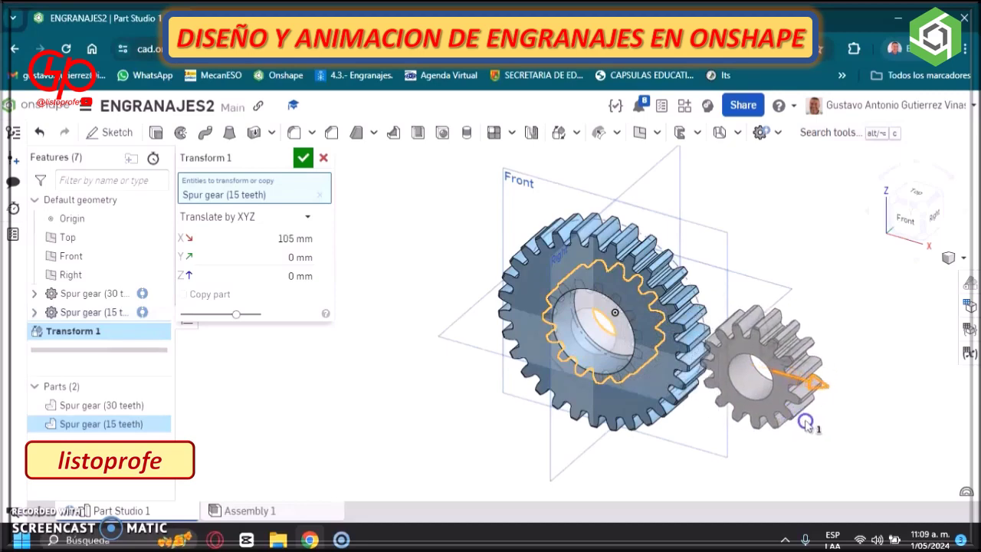
- Set the transform's X distance to 90 mm and confirm the move
click(303, 160)
click(292, 239)
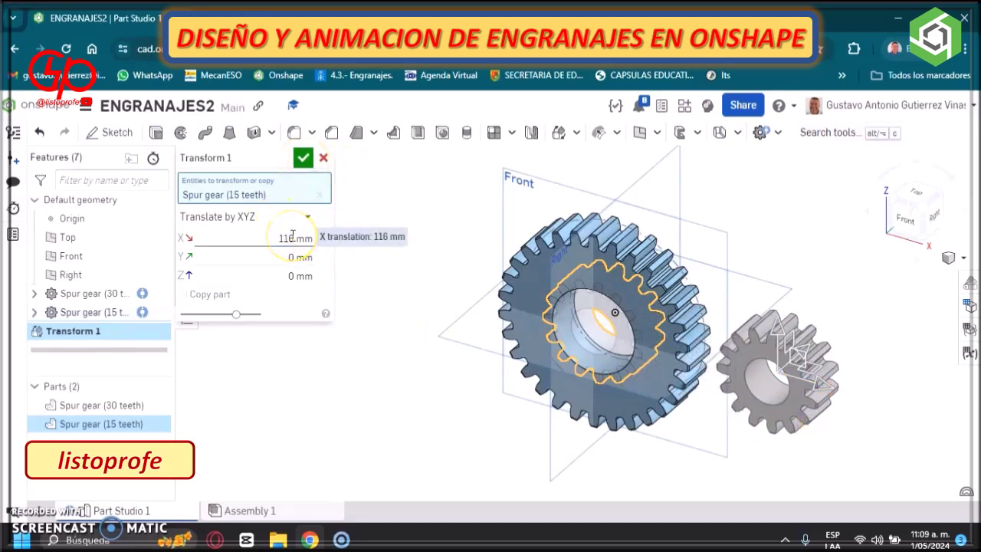
key(ctrl+a)
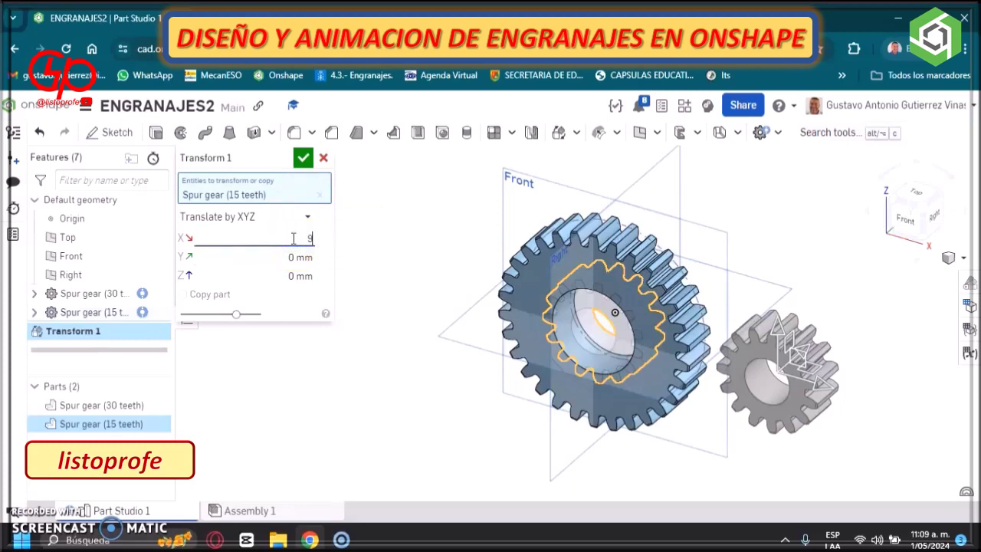
text(0 mm)
key(Return)
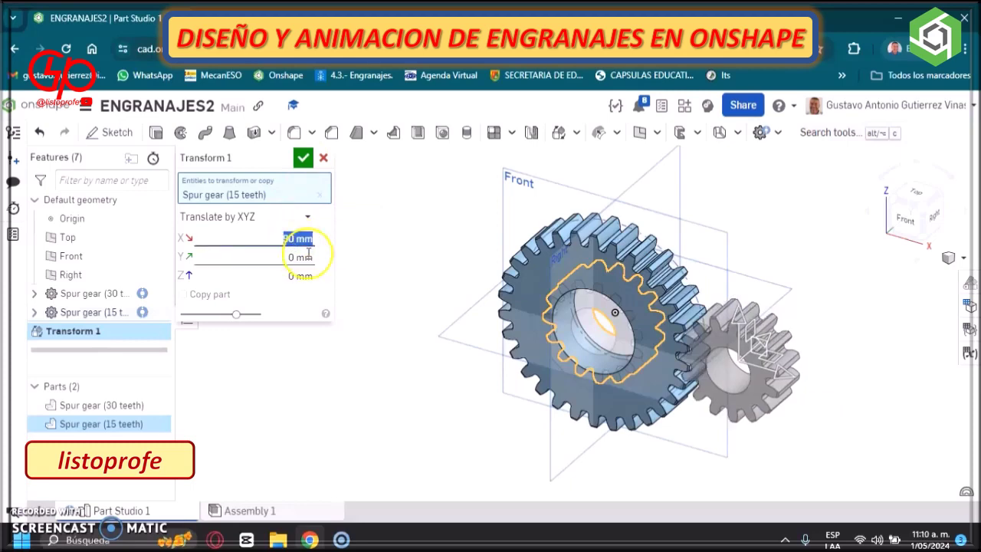
click(303, 158)
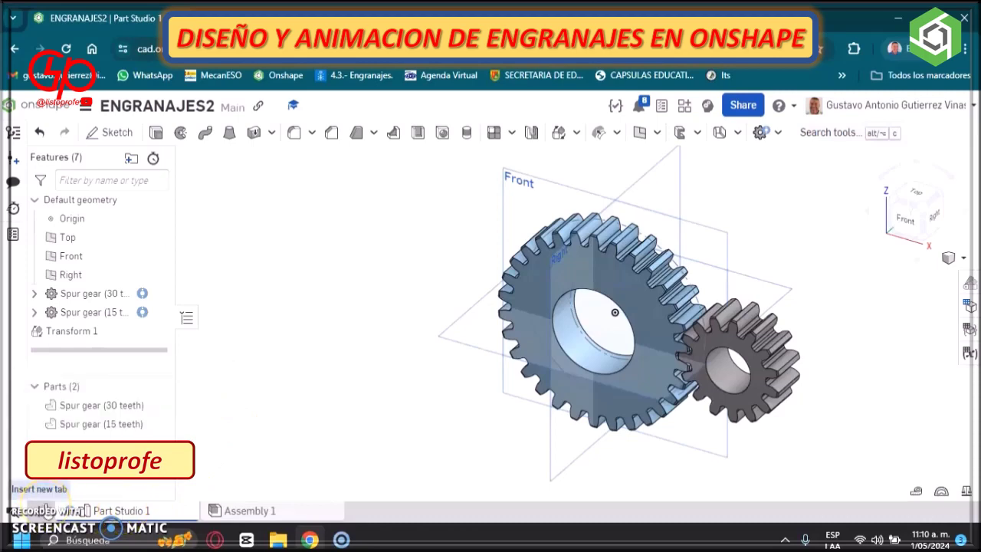
click(46, 509)
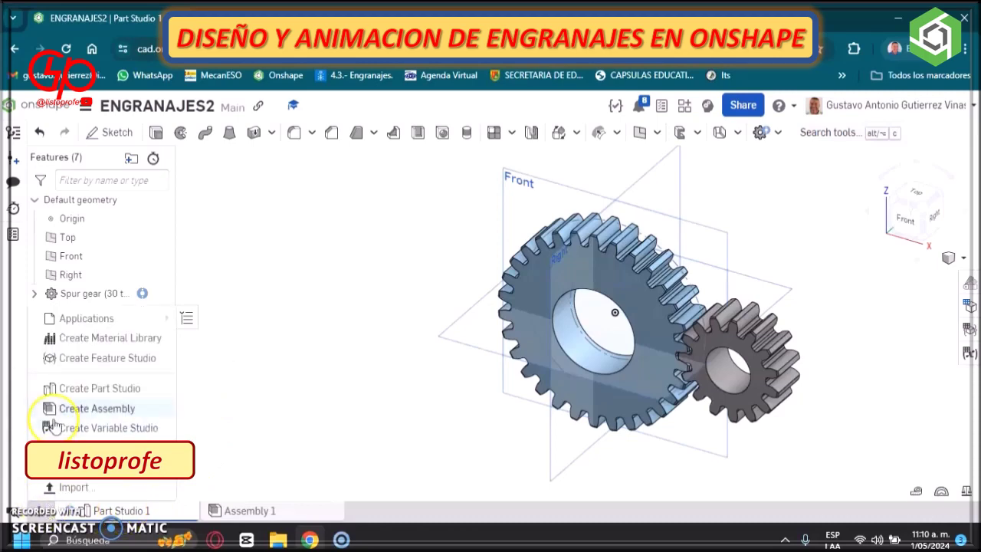
- Create a new Part Studio and start a sketch on the Front plane
click(65, 388)
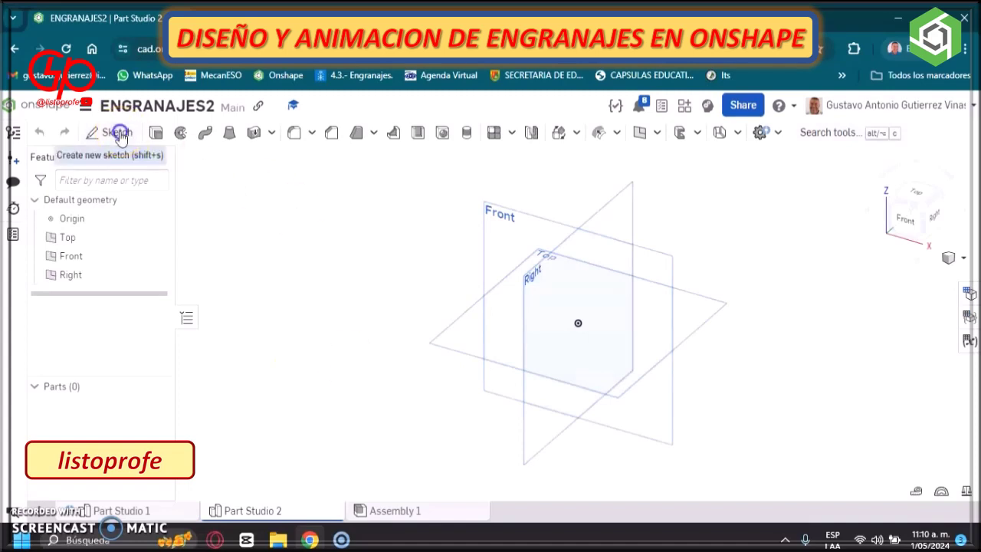
click(119, 134)
click(494, 233)
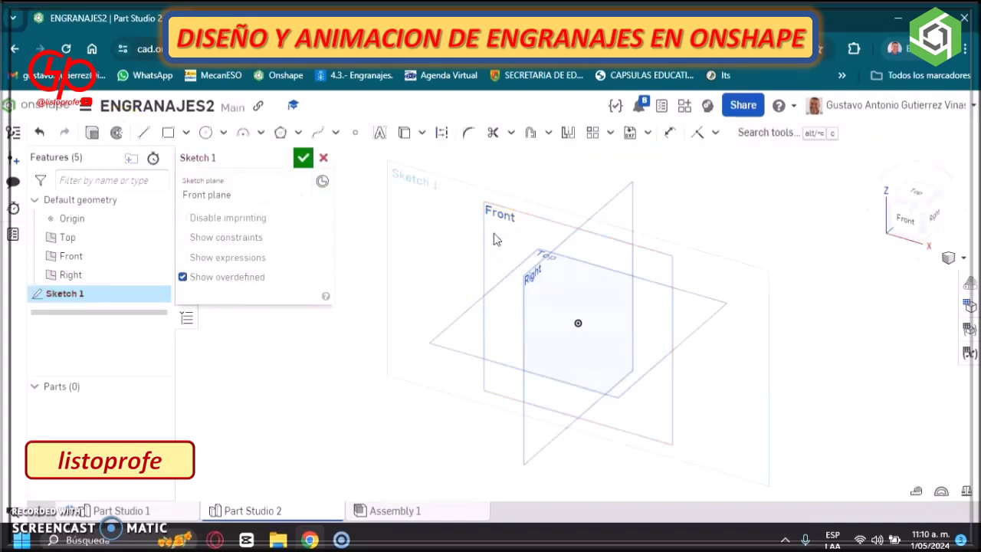
- Draw a centre-point rectangle at the origin, 200 wide by 100 high, and reposition its dimensions
click(186, 134)
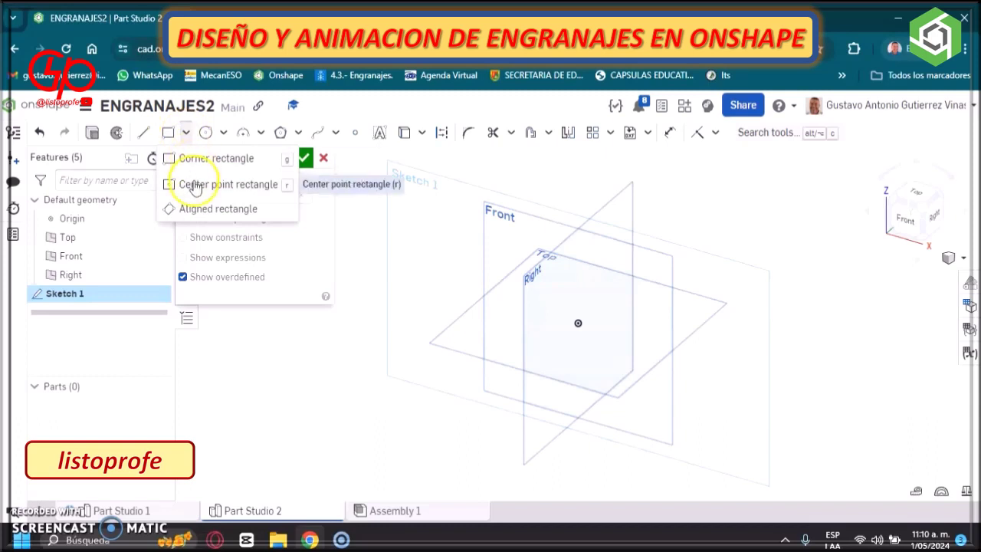
click(196, 185)
click(578, 324)
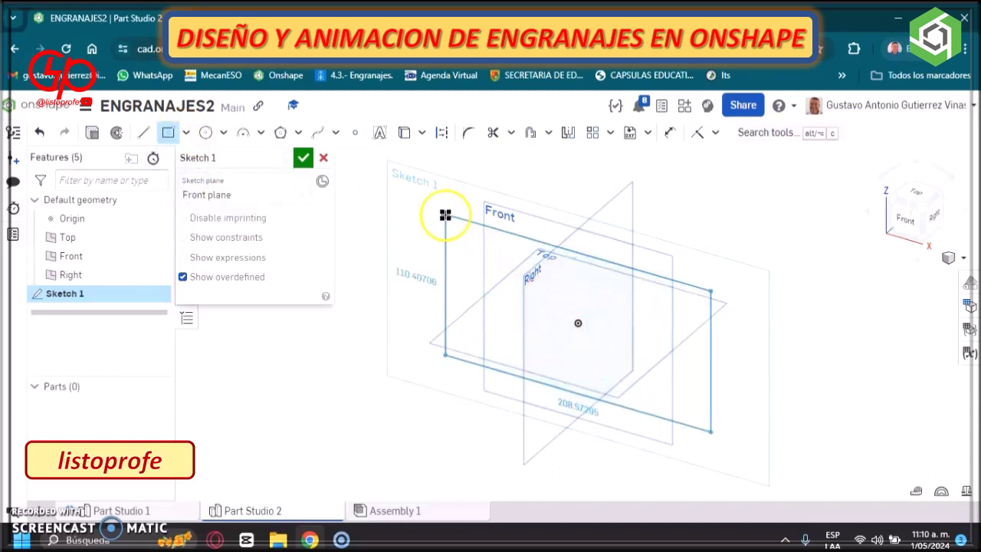
text(200)
key(Tab)
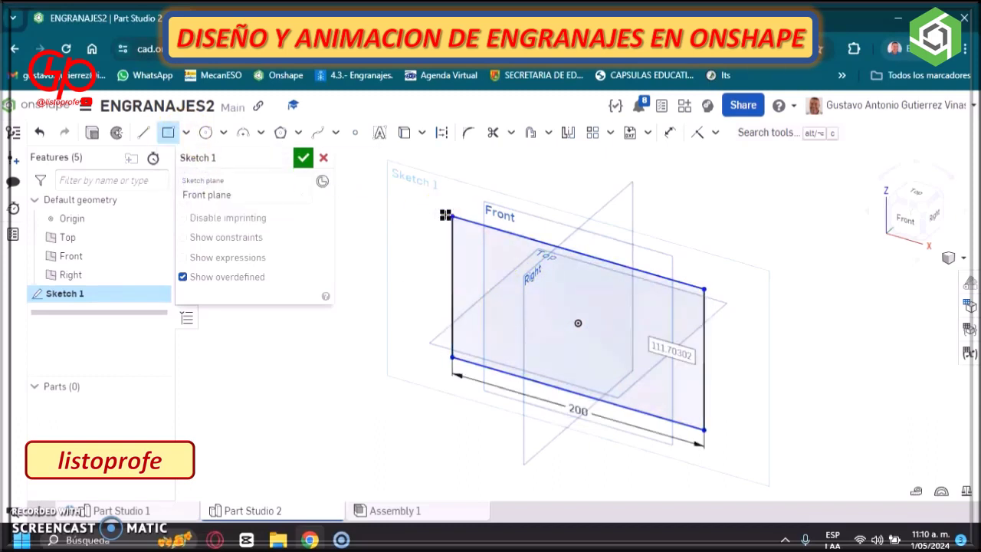
text(100)
key(Return)
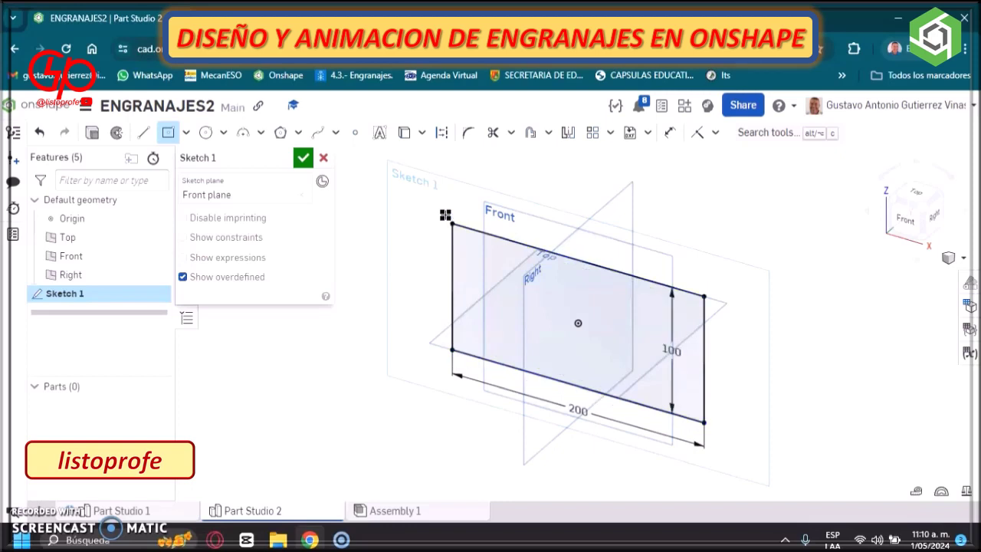
click(417, 274)
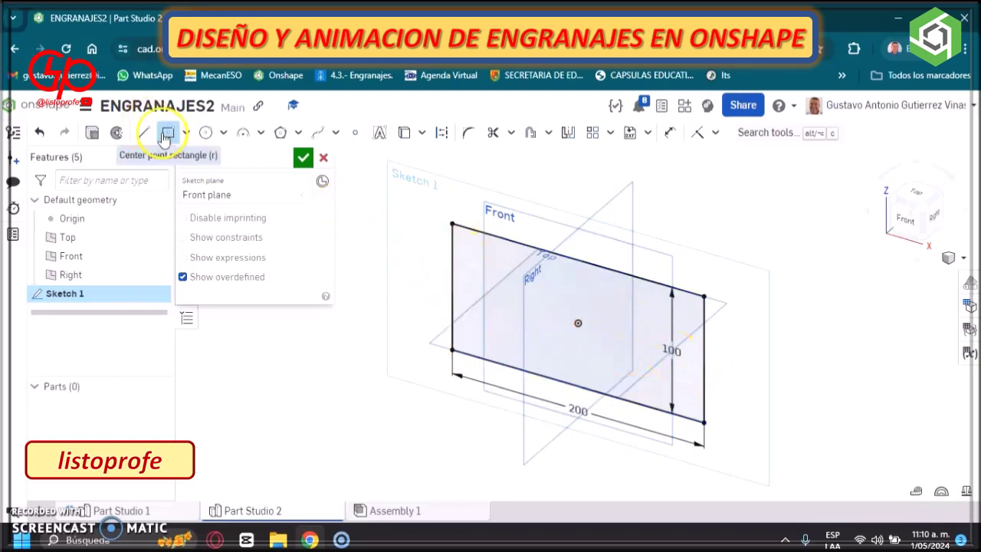
click(167, 132)
drag(708, 368, 828, 405)
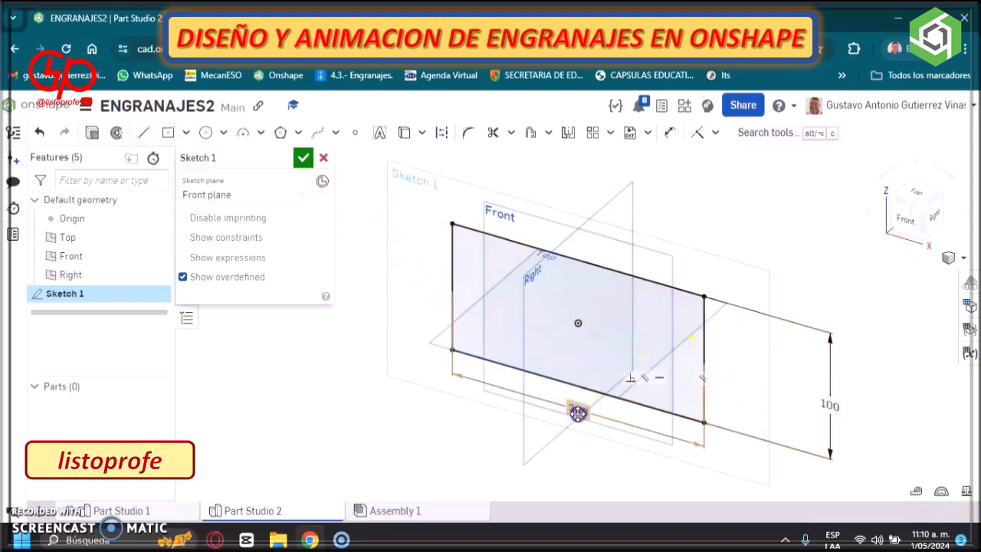
drag(575, 409, 567, 458)
click(373, 308)
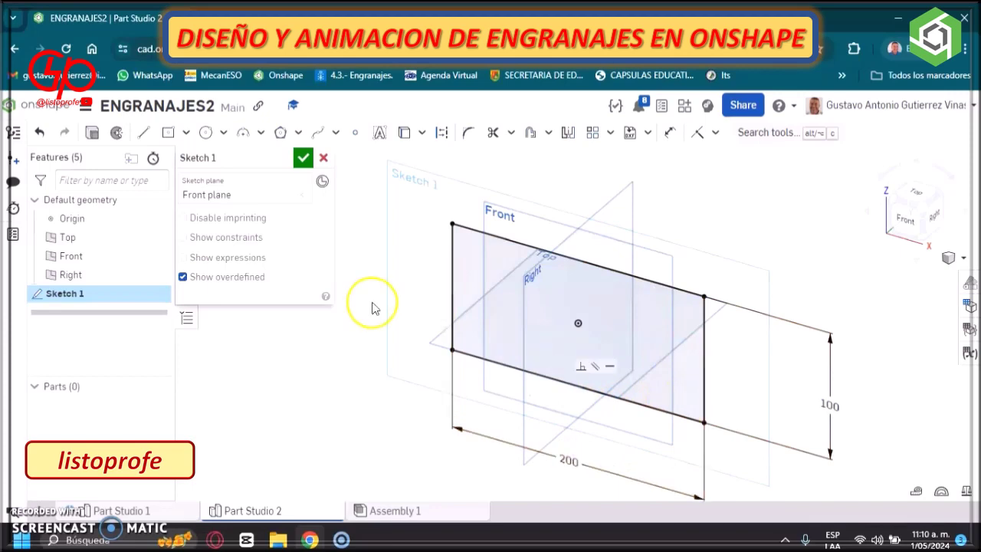
- Extrude the 200 × 100 rectangle sketch 15 mm into a plate and view it from the front
click(303, 158)
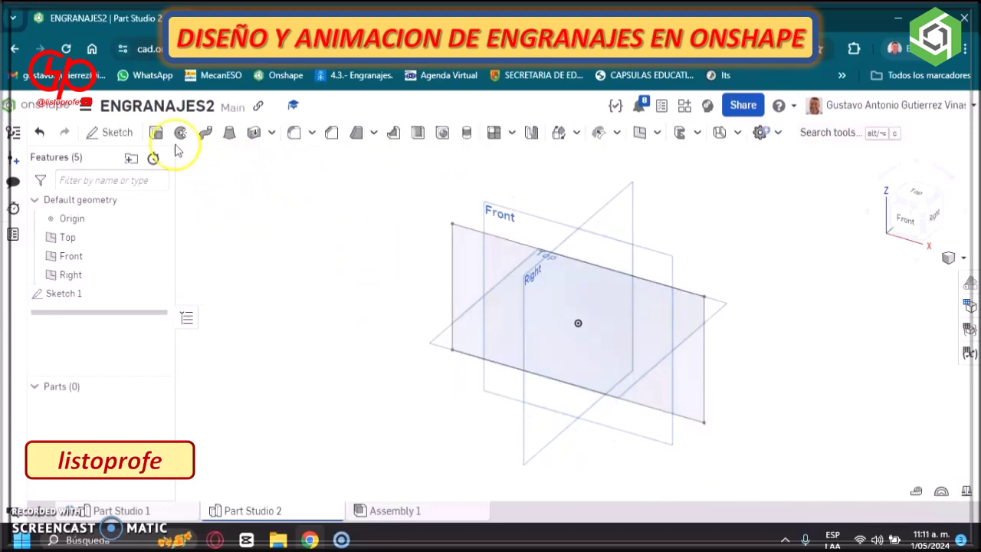
click(107, 295)
click(155, 134)
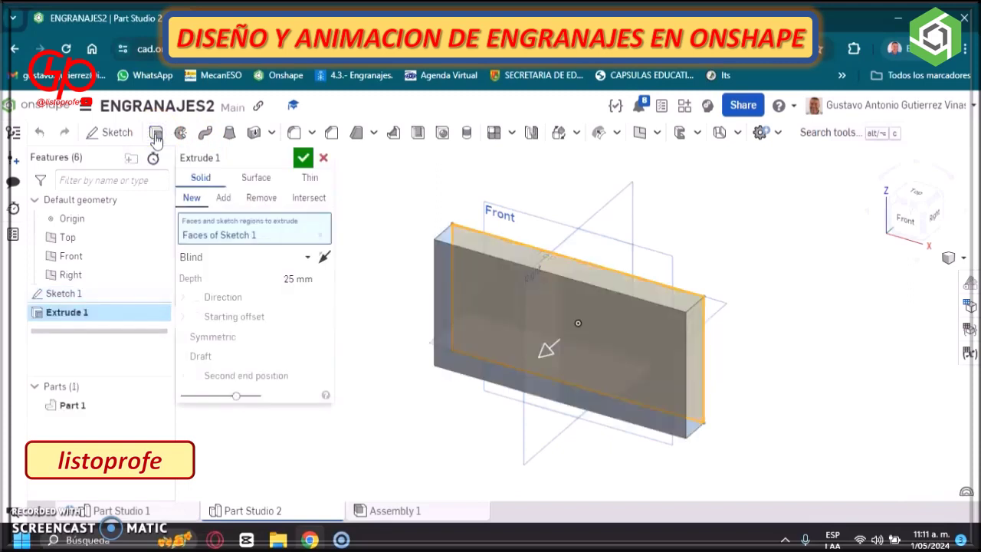
click(290, 278)
text(15)
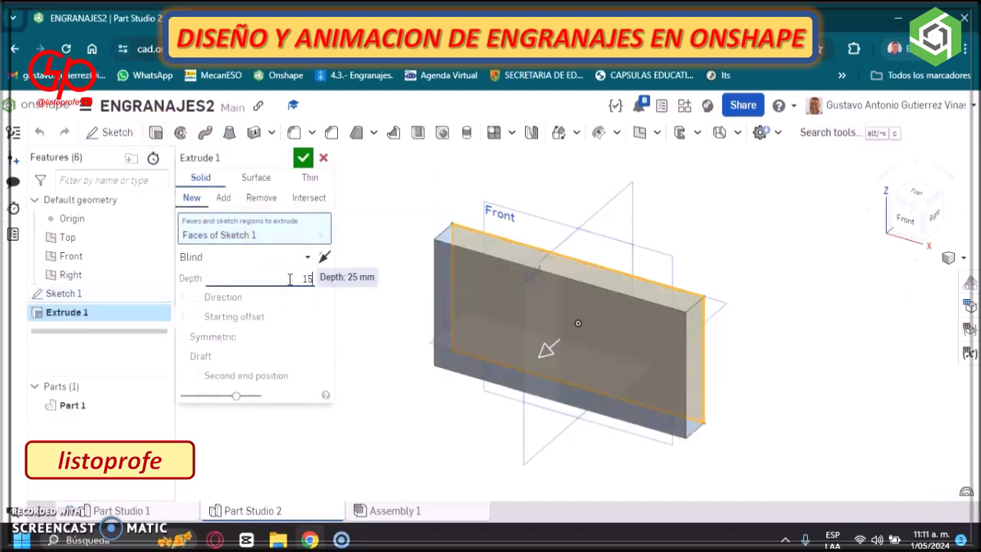
key(Return)
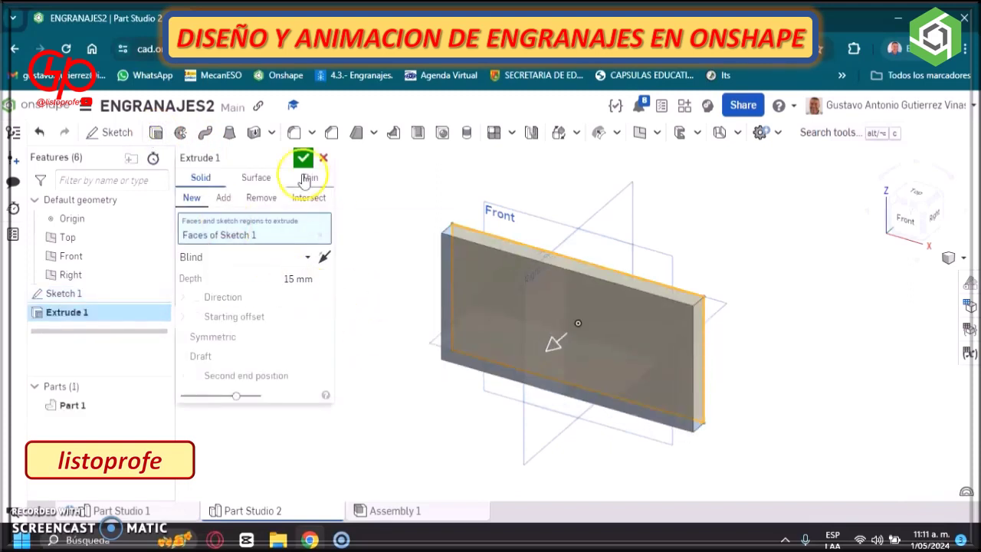
click(303, 158)
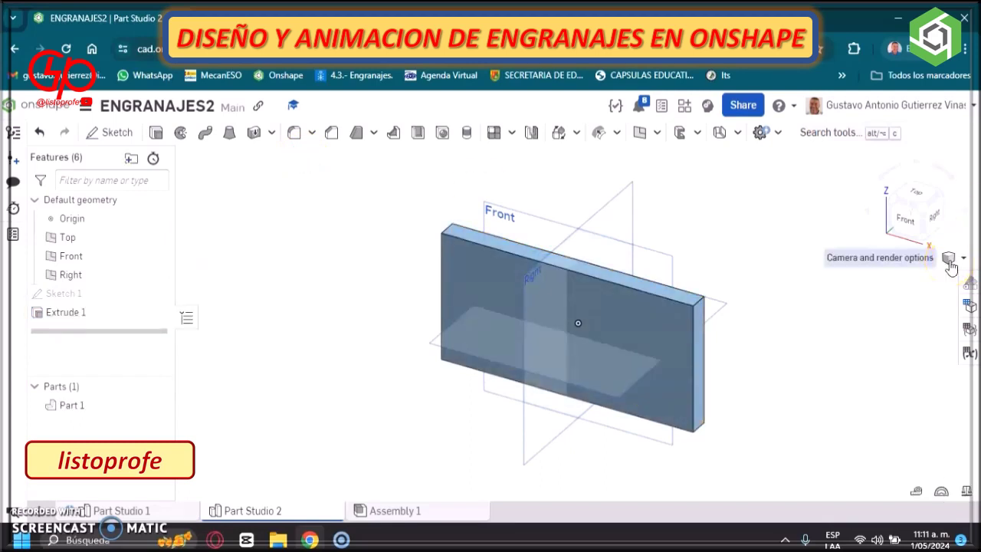
click(912, 227)
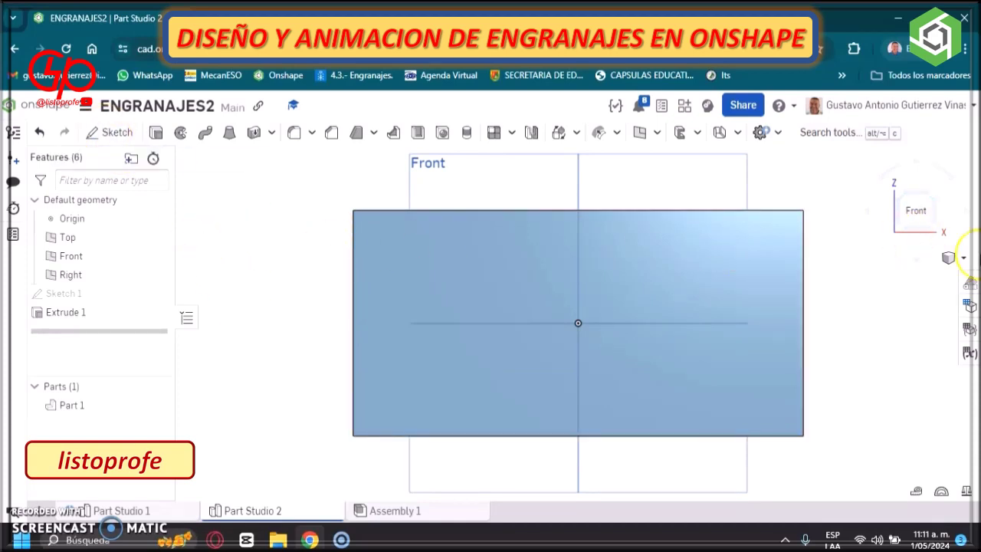
- Start a new sketch on the plate's front face, viewed head-on
click(950, 258)
click(875, 276)
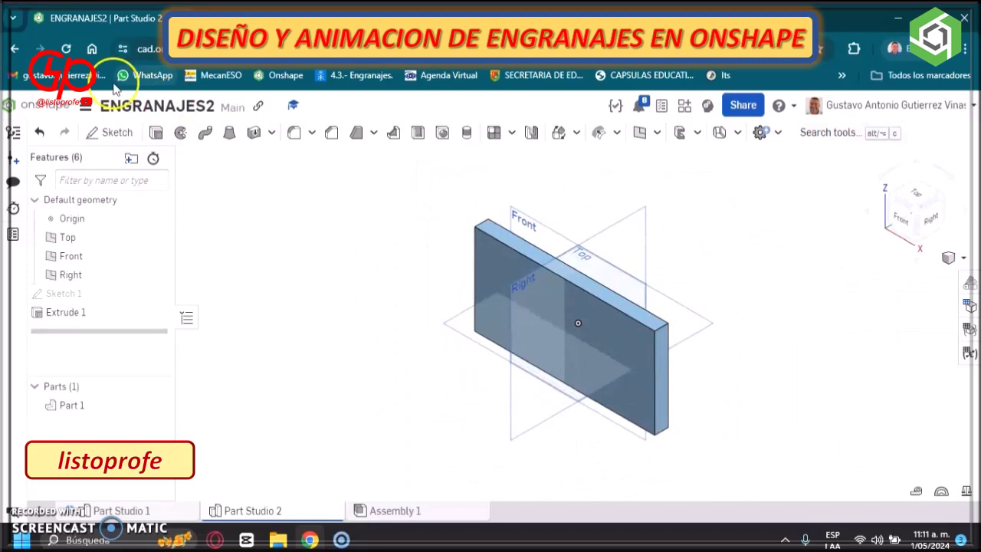
click(110, 132)
click(487, 254)
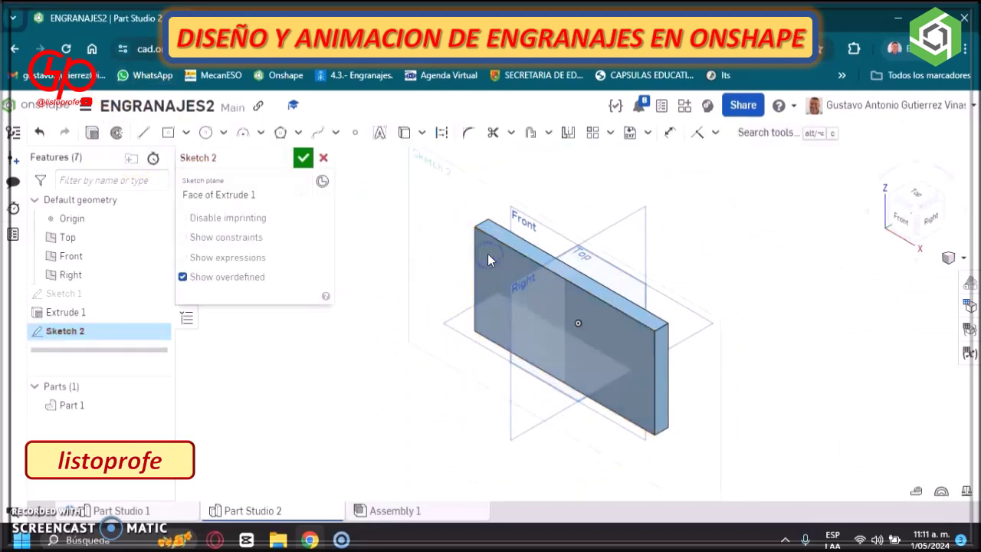
right_click(418, 221)
click(448, 354)
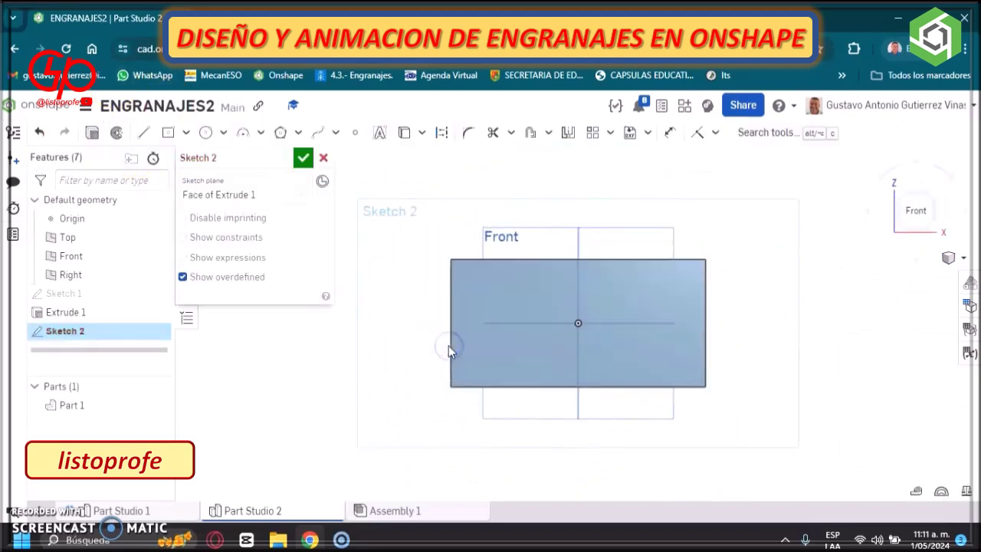
- Draw a Ø55 circle left of the origin and a Ø30 circle right of it
click(205, 132)
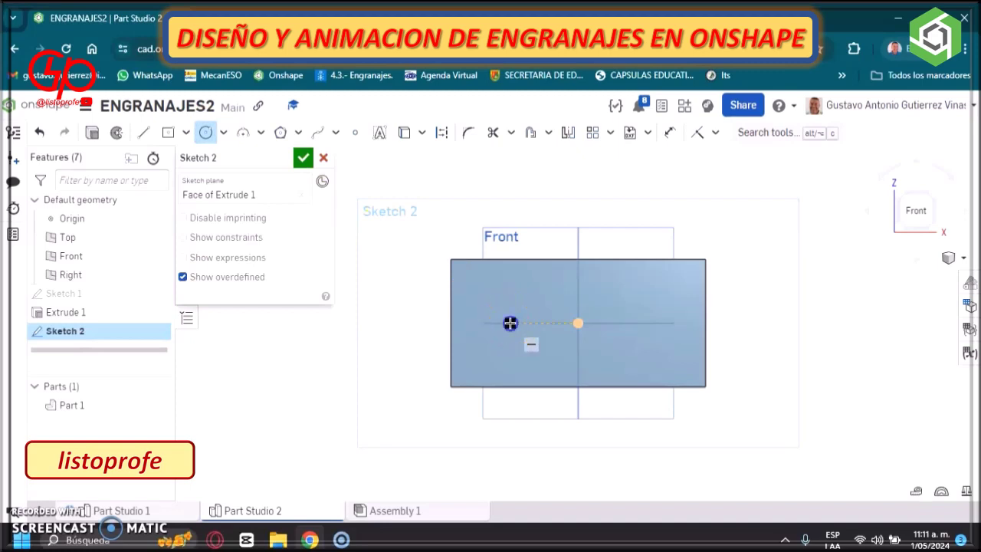
click(510, 323)
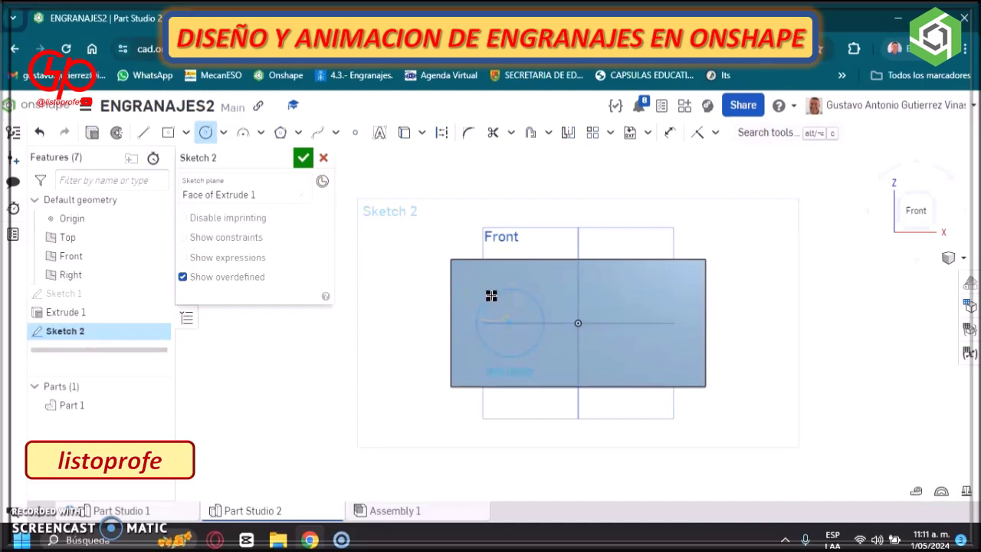
text(55)
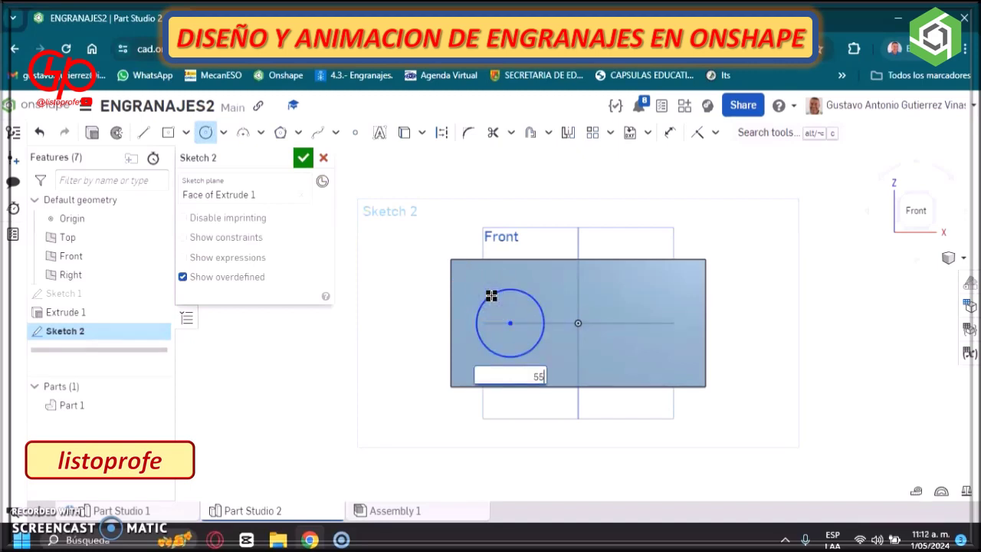
key(Return)
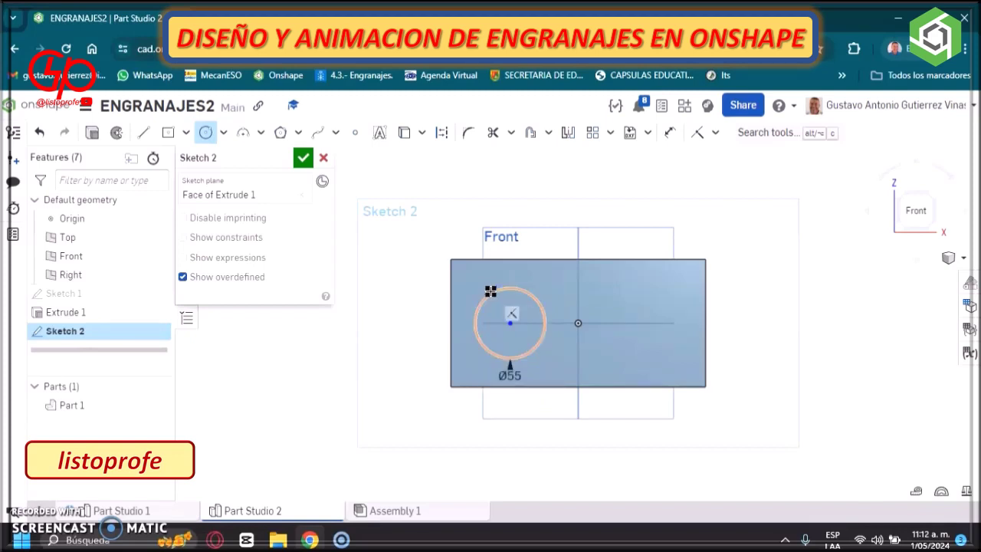
click(644, 323)
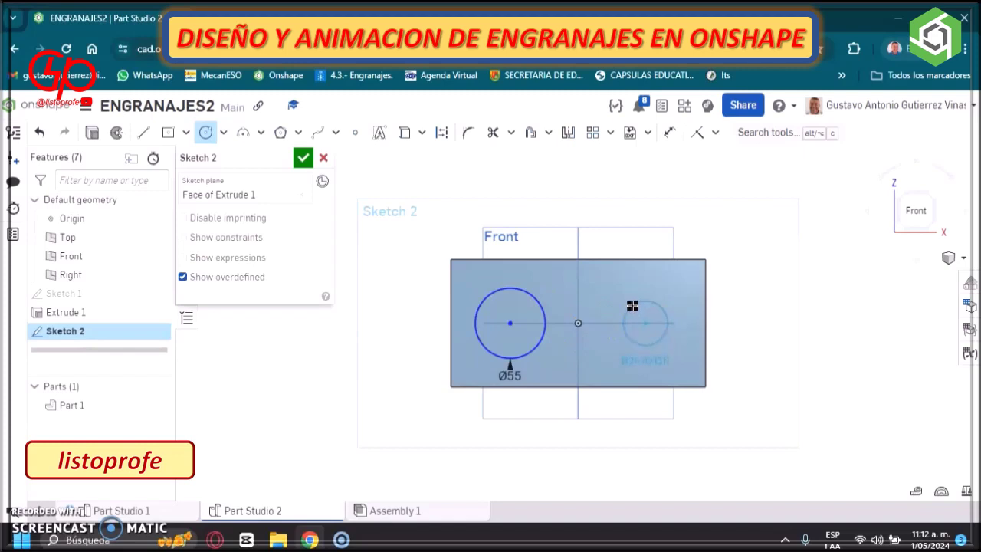
text(30)
key(Return)
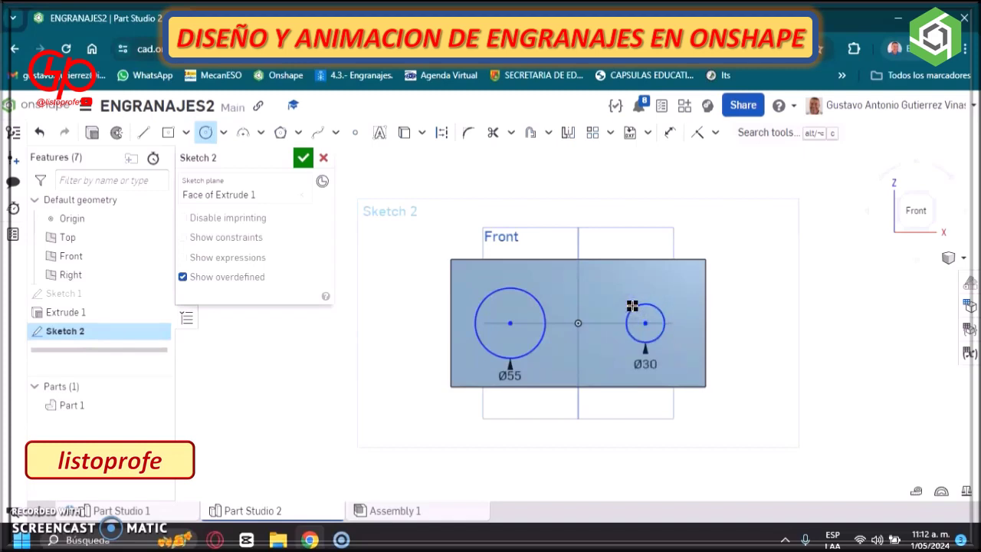
- Dimension the circle centres 90 apart and the small circle 45 from the origin, then finish the sketch
click(668, 132)
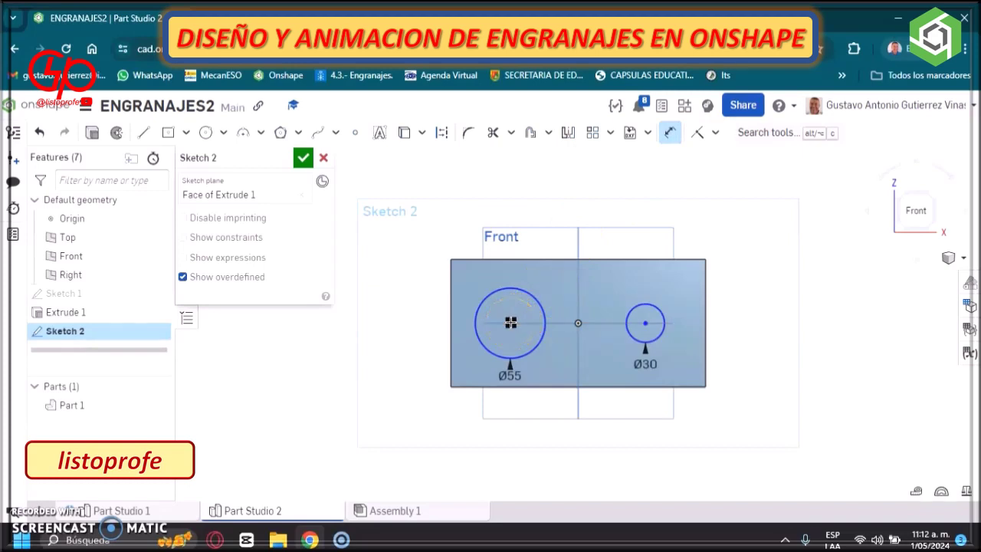
click(646, 322)
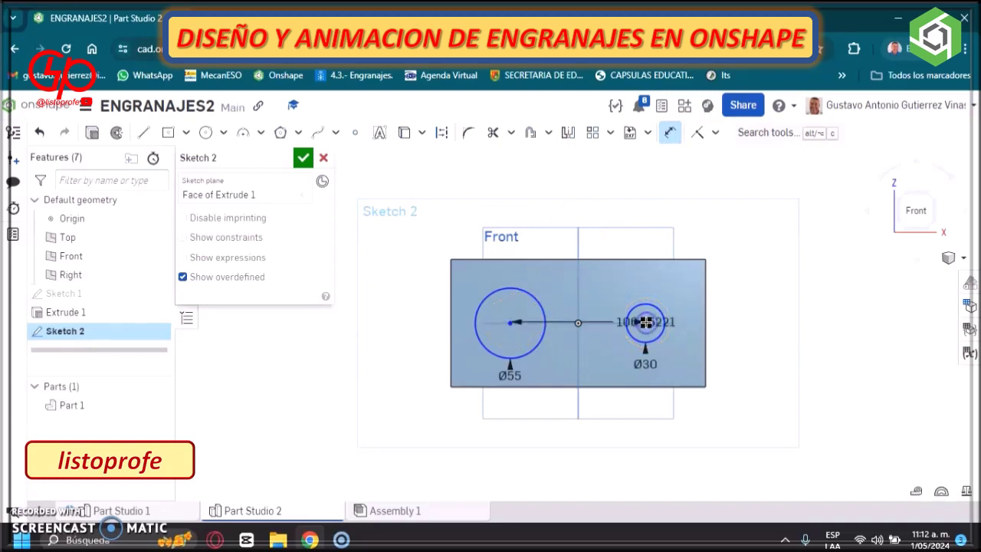
click(590, 194)
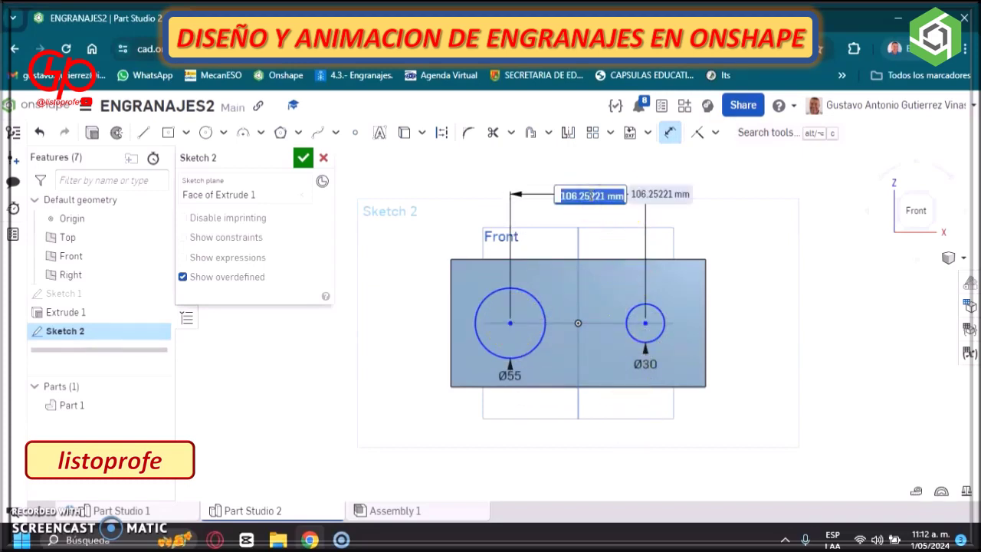
text(90)
key(Return)
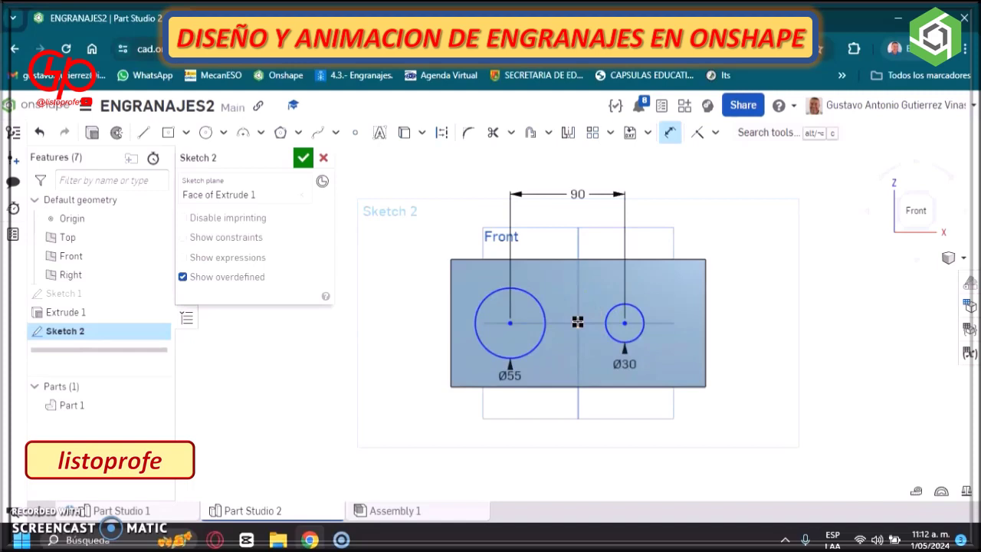
click(625, 323)
text(45)
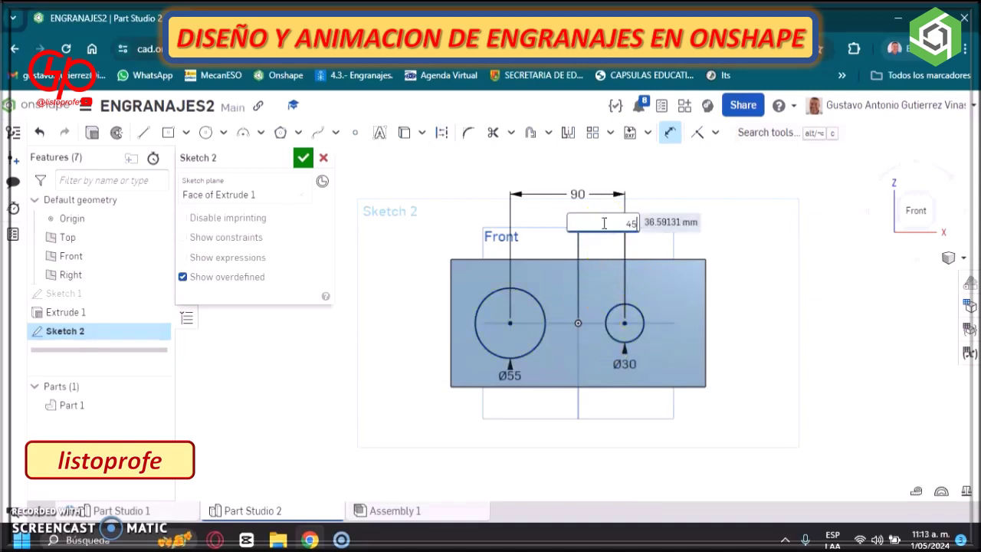
key(Return)
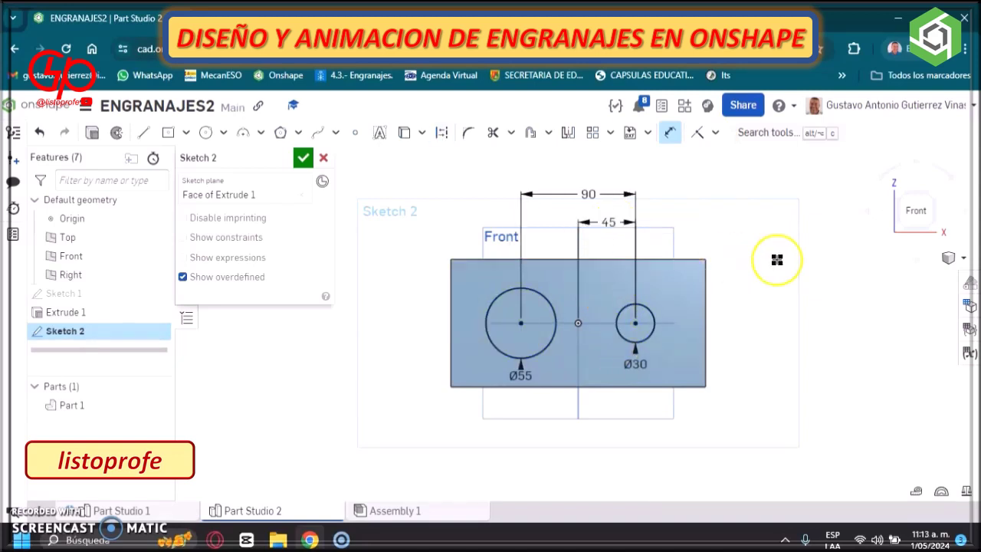
click(303, 158)
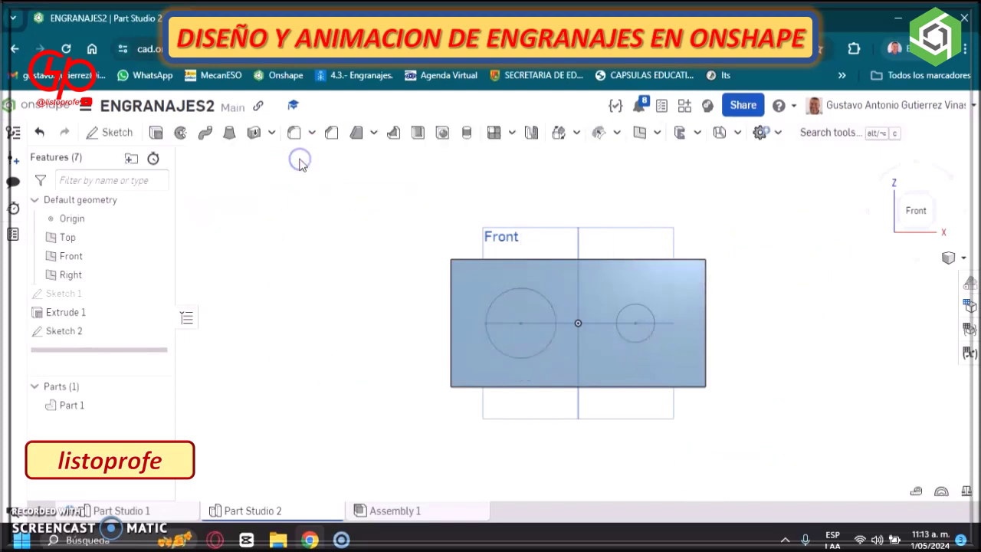
- Extrude both Sketch 2 circles 35 mm as bosses added onto the plate
click(120, 332)
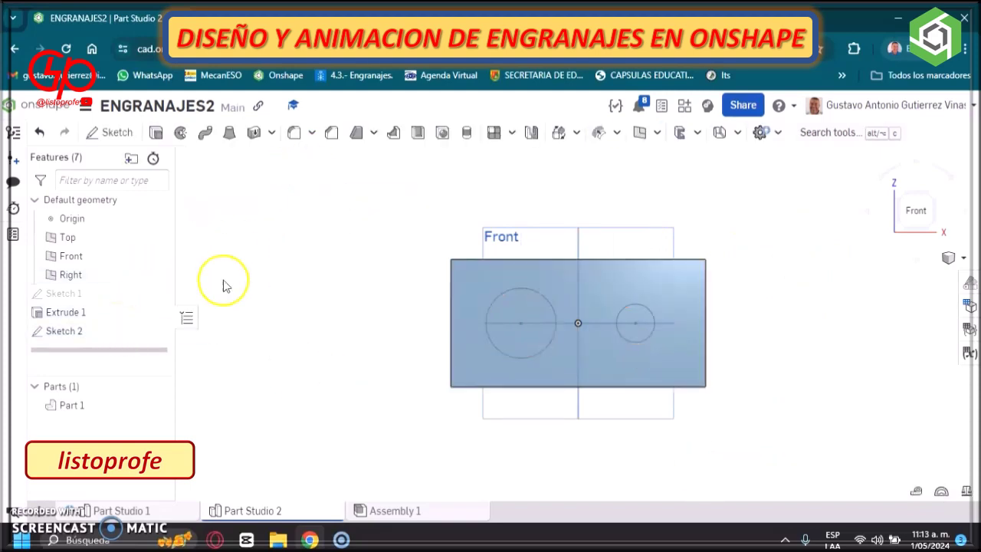
click(156, 132)
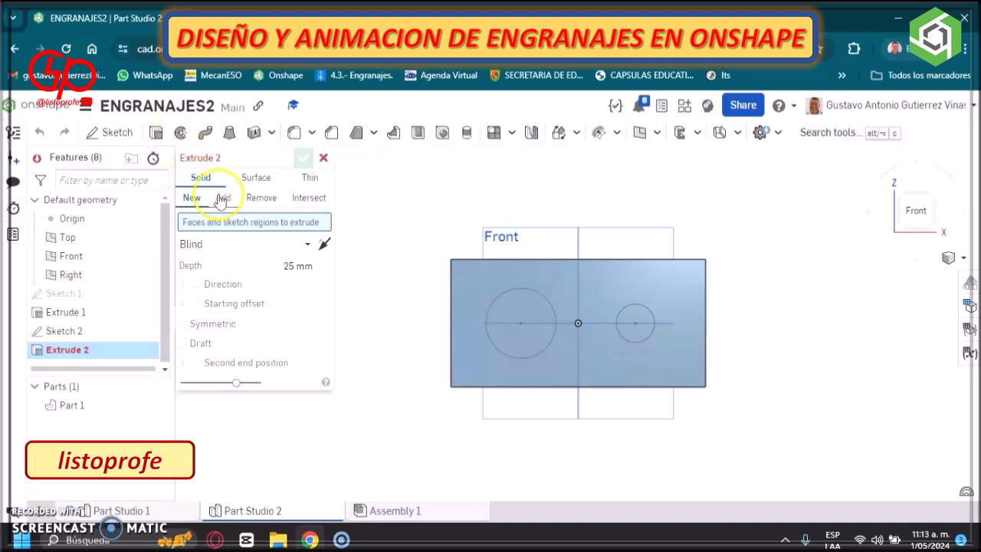
click(221, 197)
click(291, 265)
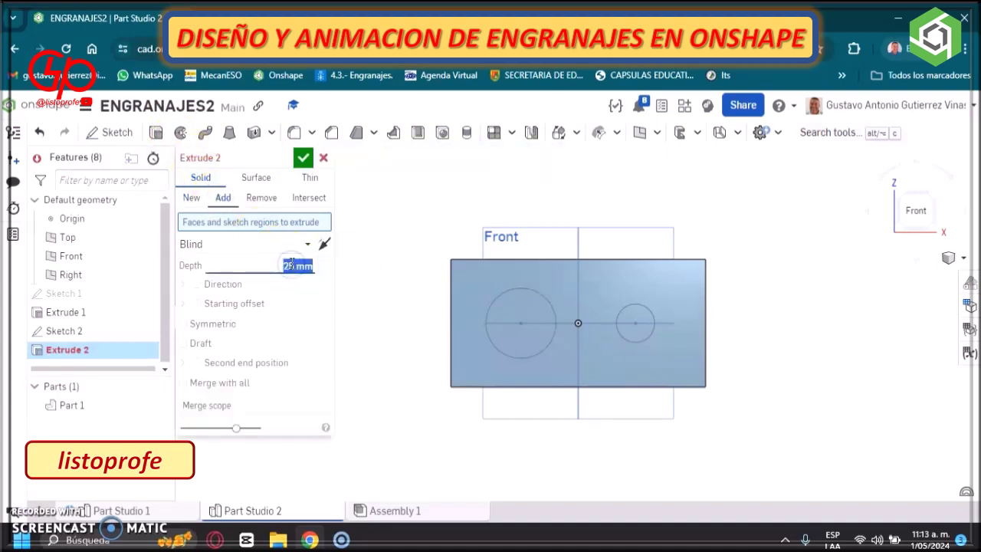
text(35)
click(532, 314)
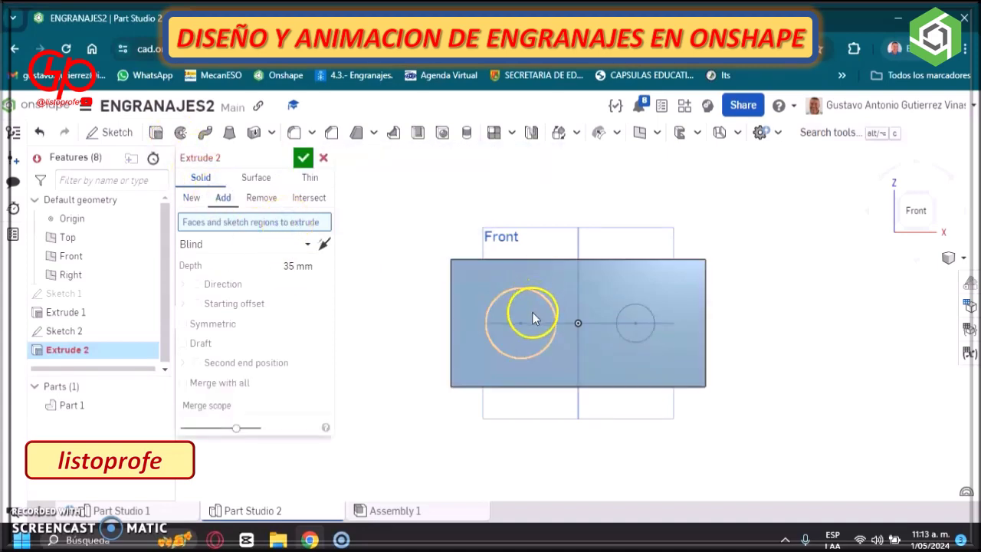
click(636, 322)
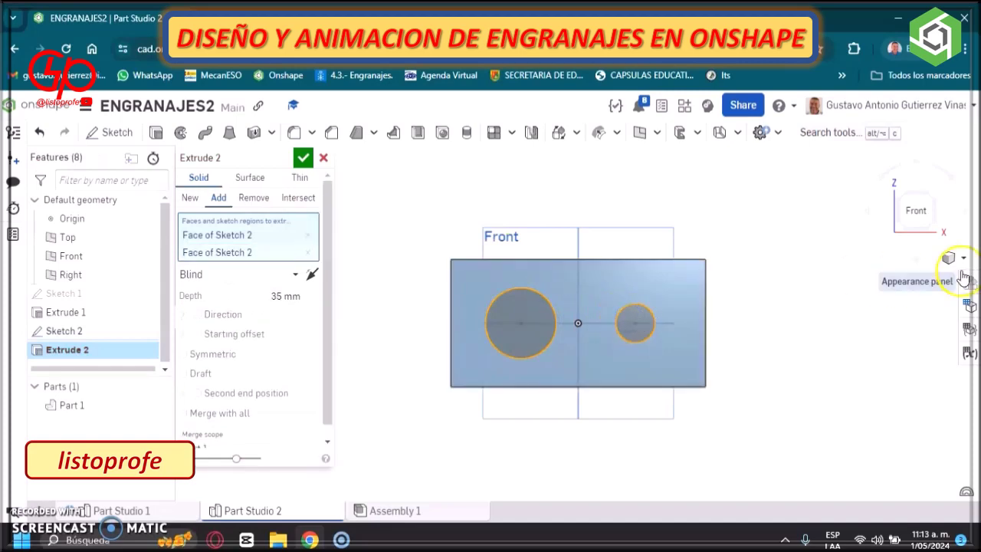
click(963, 258)
click(904, 277)
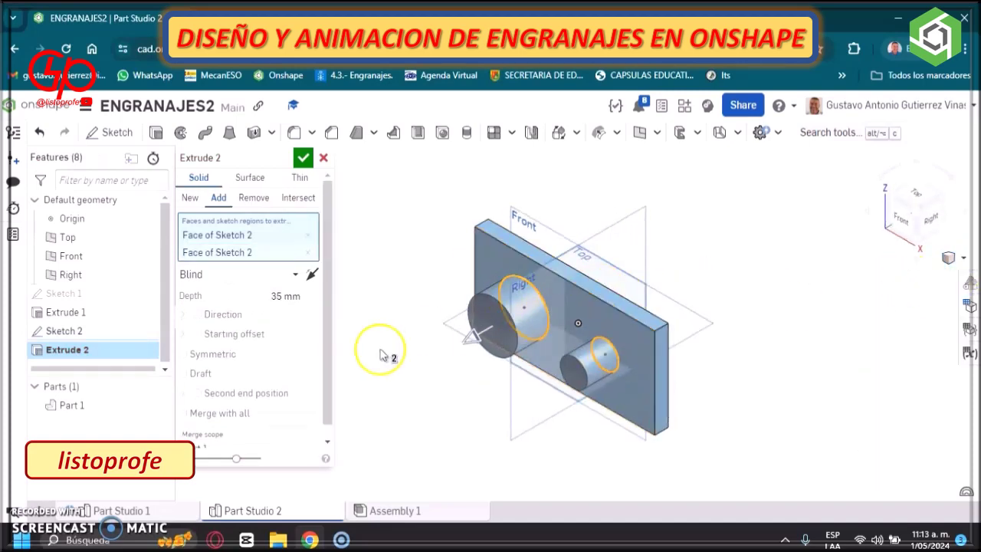
click(303, 158)
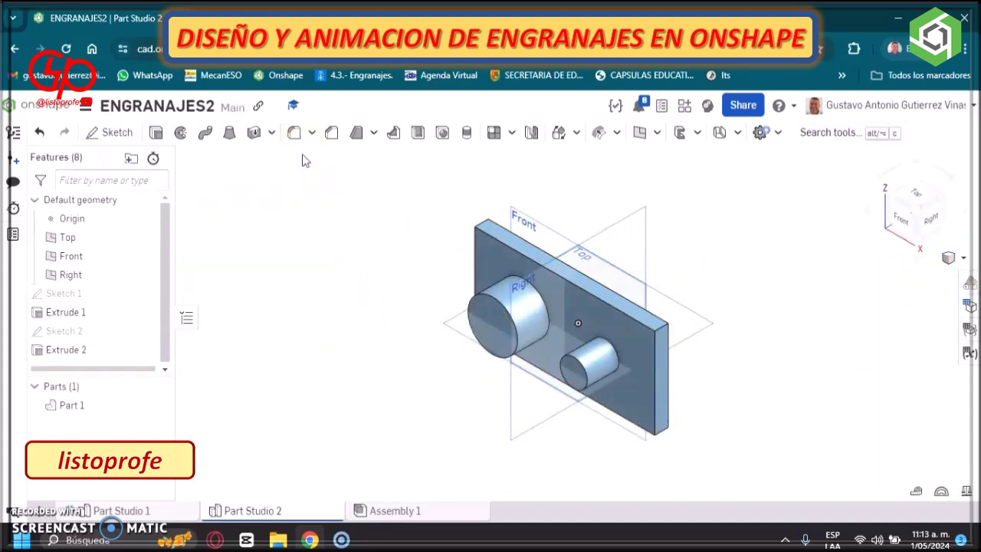
- Give Part 1 an orange appearance
right_click(113, 411)
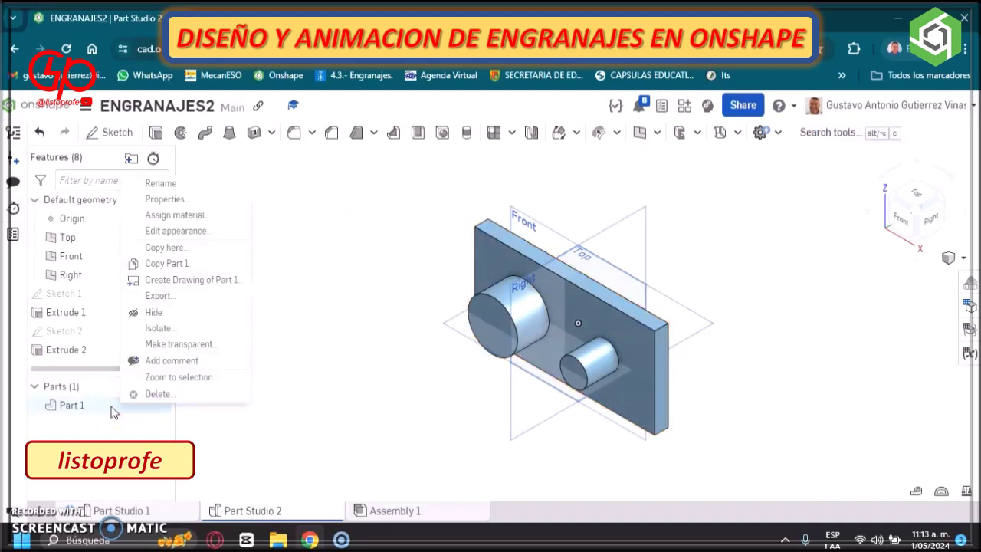
click(212, 229)
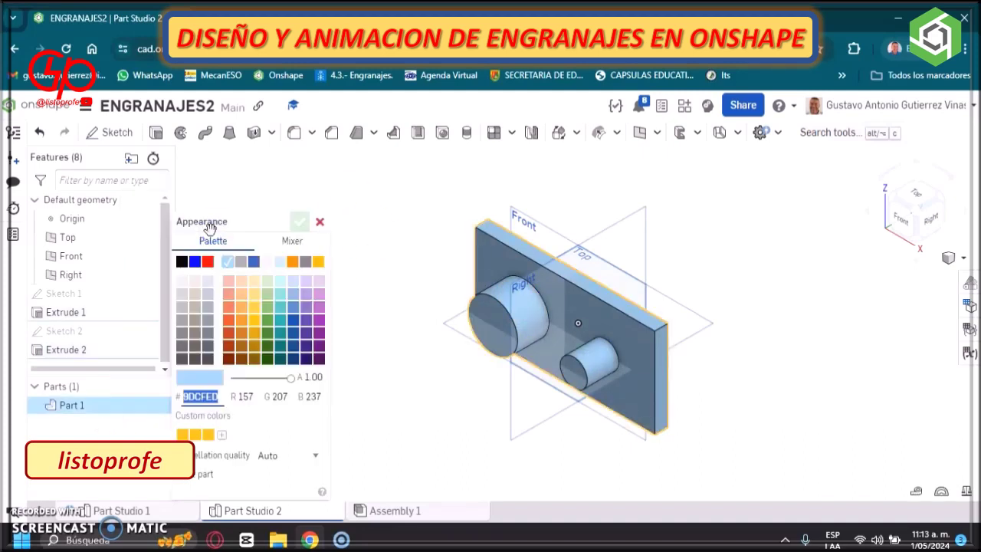
click(241, 306)
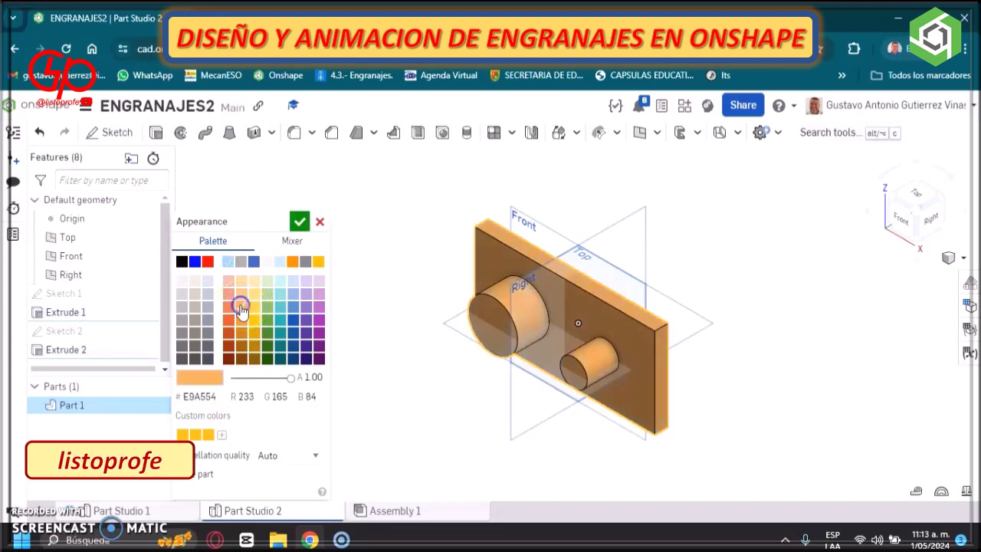
click(299, 221)
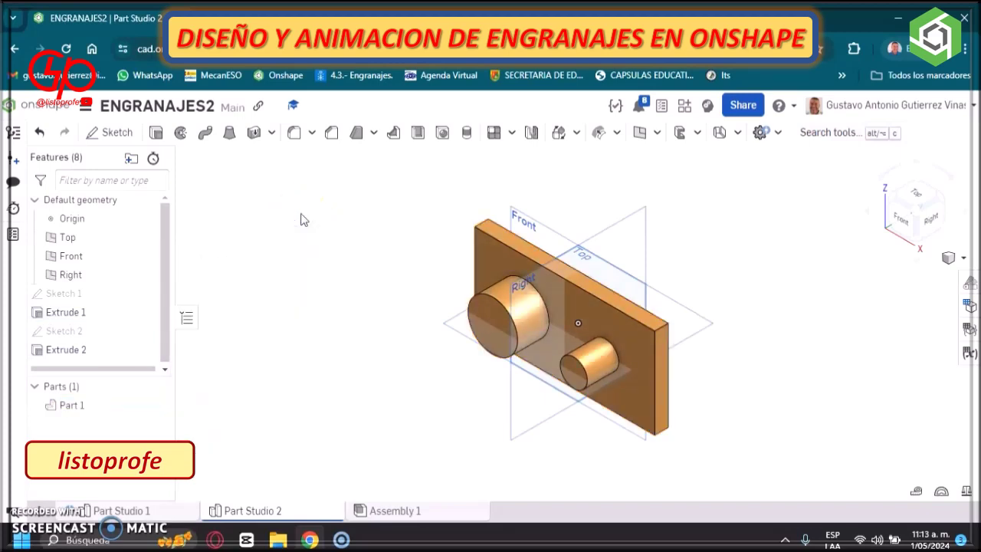
- Hide the origin and the Top, Front and Right planes
click(140, 218)
click(140, 237)
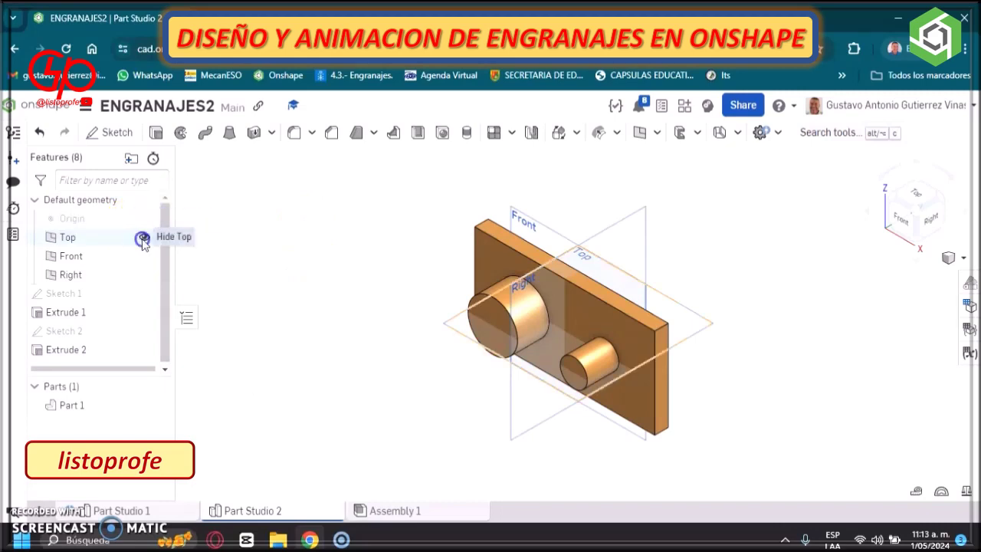
click(143, 257)
click(144, 275)
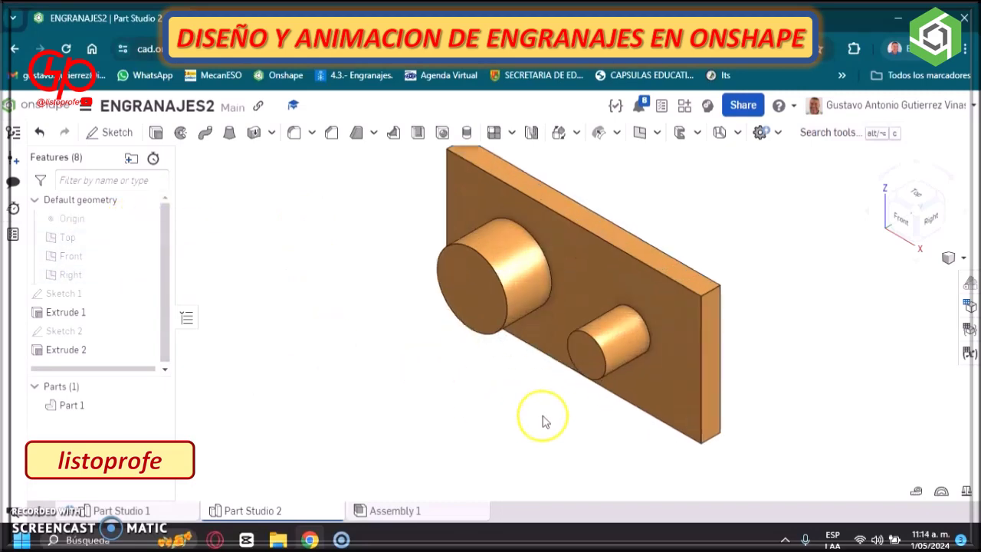
mouse_move(724, 381)
right_down()
mouse_move(740, 354)
mouse_move(727, 363)
right_up()
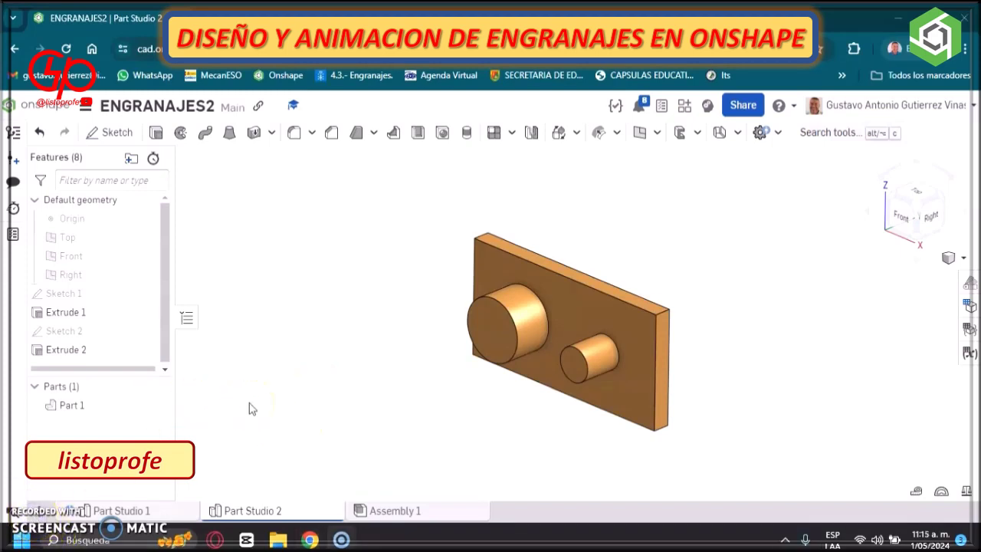
- Insert the two gears from Part Studio 1 and the plate from Part Studio 2 into Assembly 1
click(404, 511)
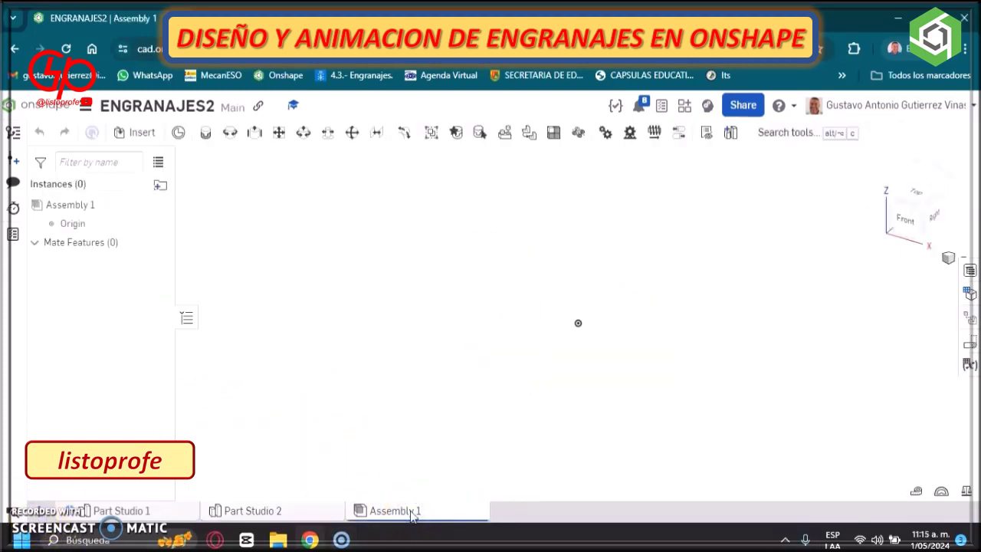
click(146, 132)
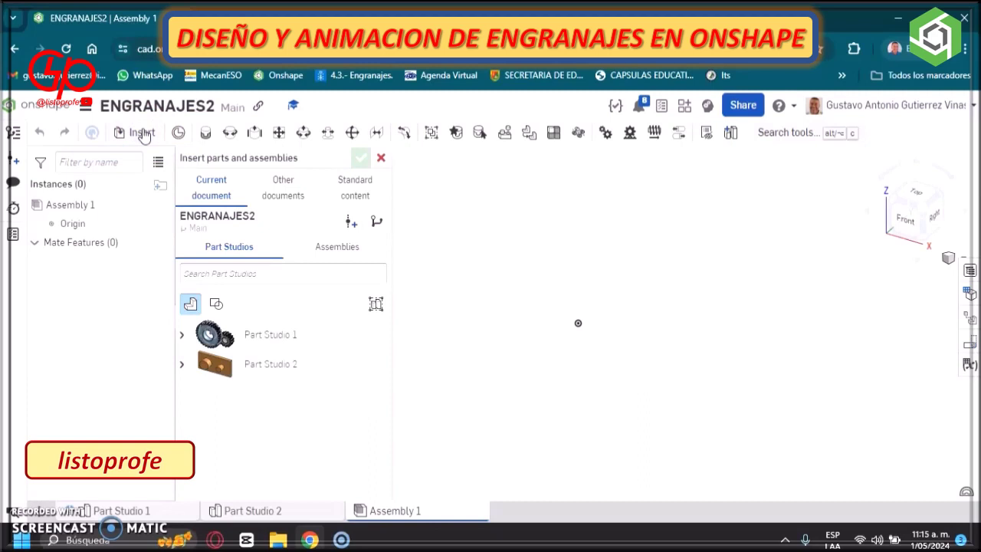
click(282, 345)
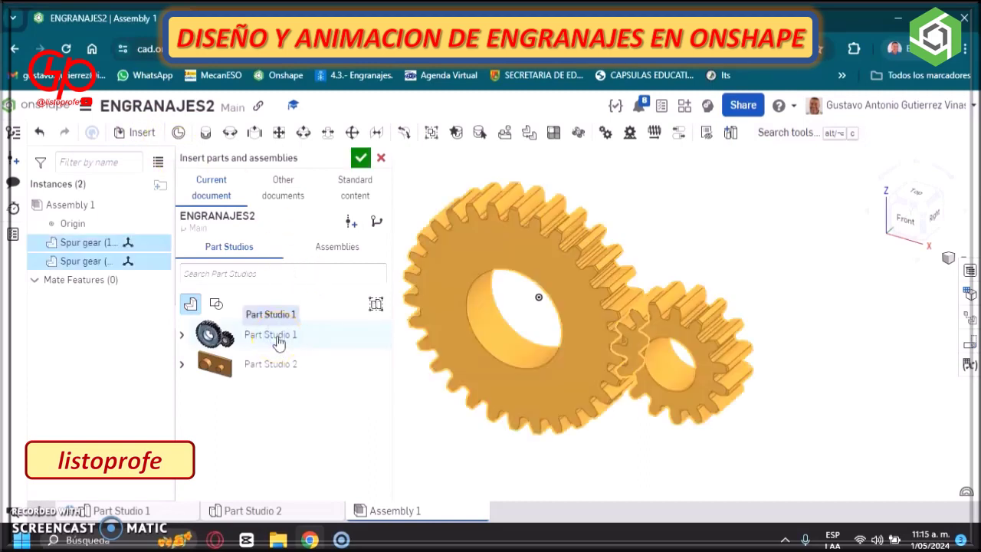
click(578, 320)
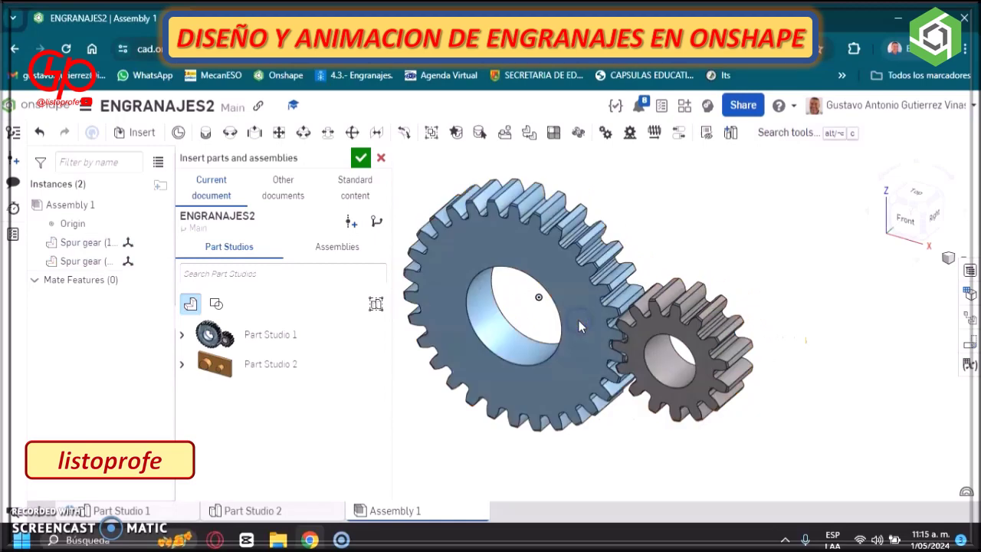
click(244, 369)
click(739, 256)
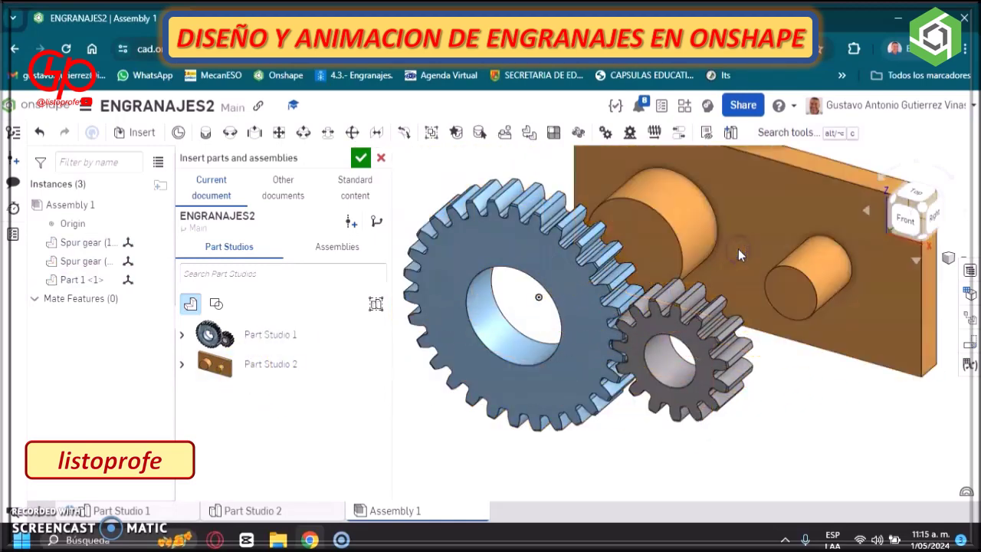
click(360, 158)
key(shift+7)
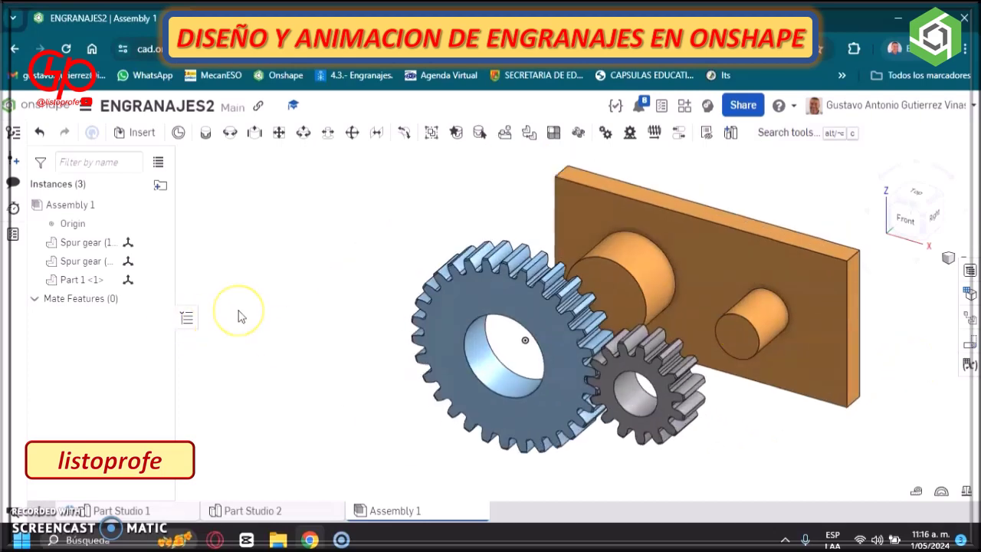
- Fix the plate Part 1 in place
click(623, 205)
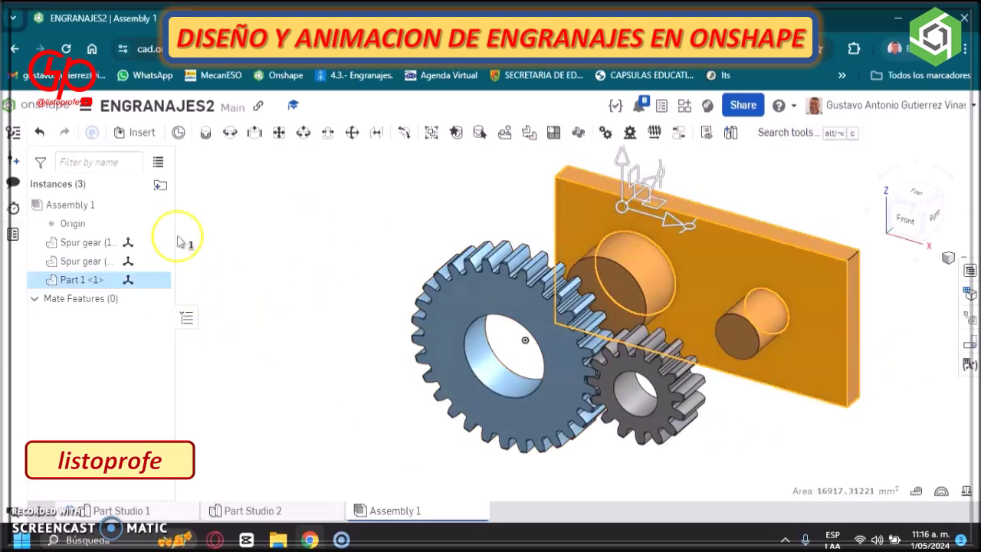
right_click(133, 281)
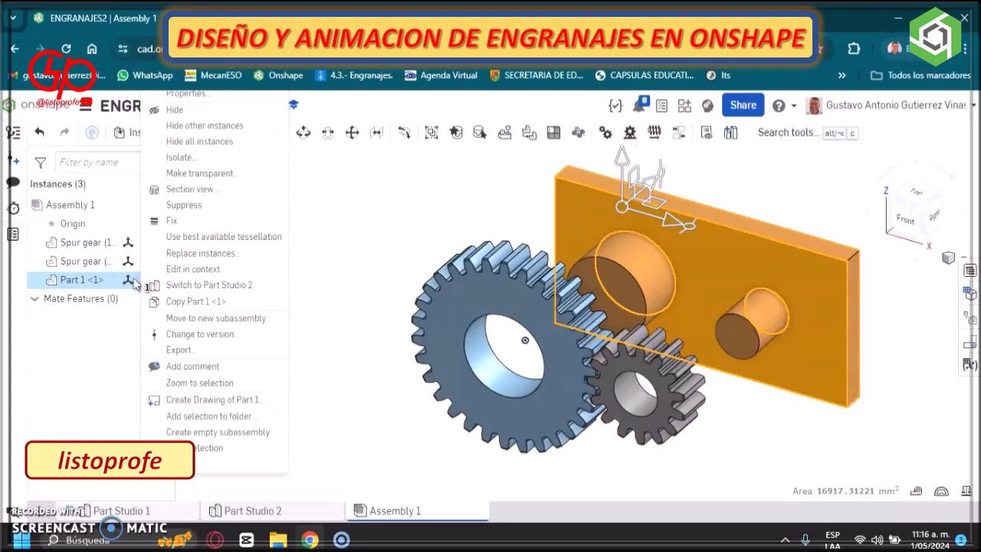
click(164, 222)
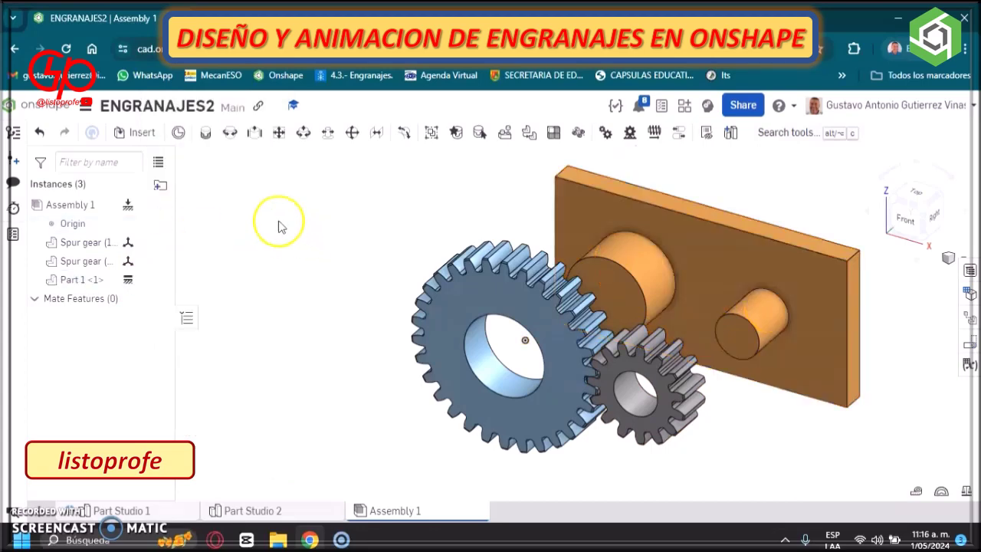
- Add Revolute 1 seating the large gear's bore on the large boss so it spins
click(230, 134)
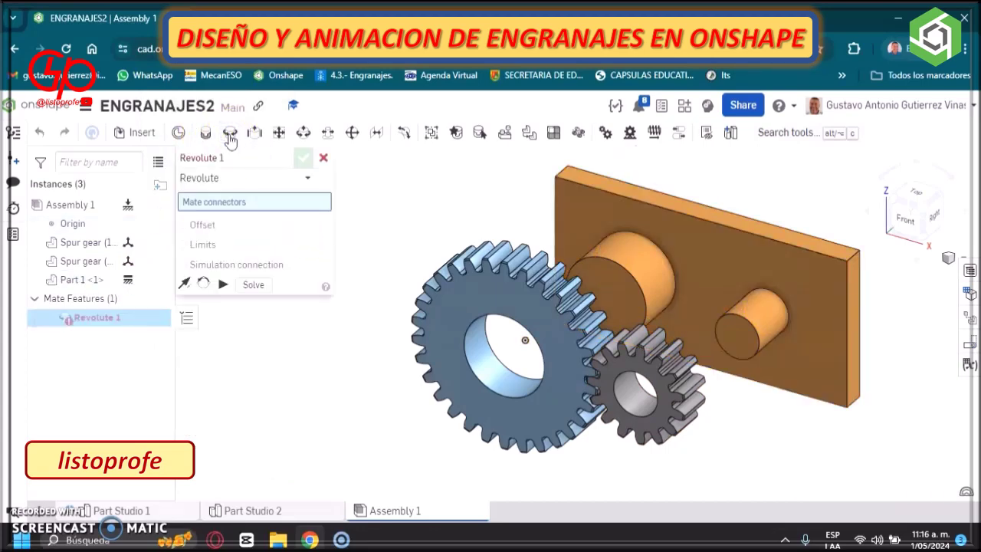
click(247, 211)
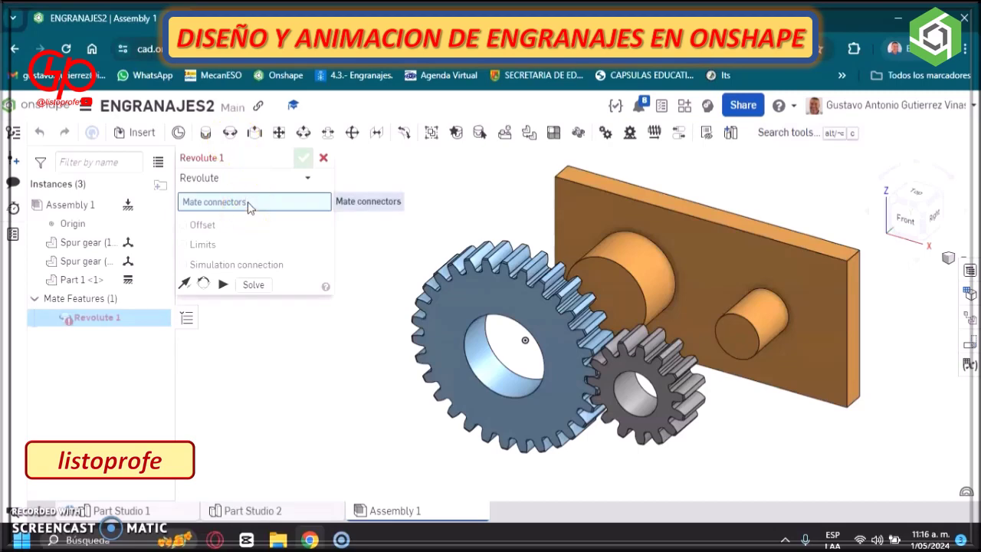
click(595, 272)
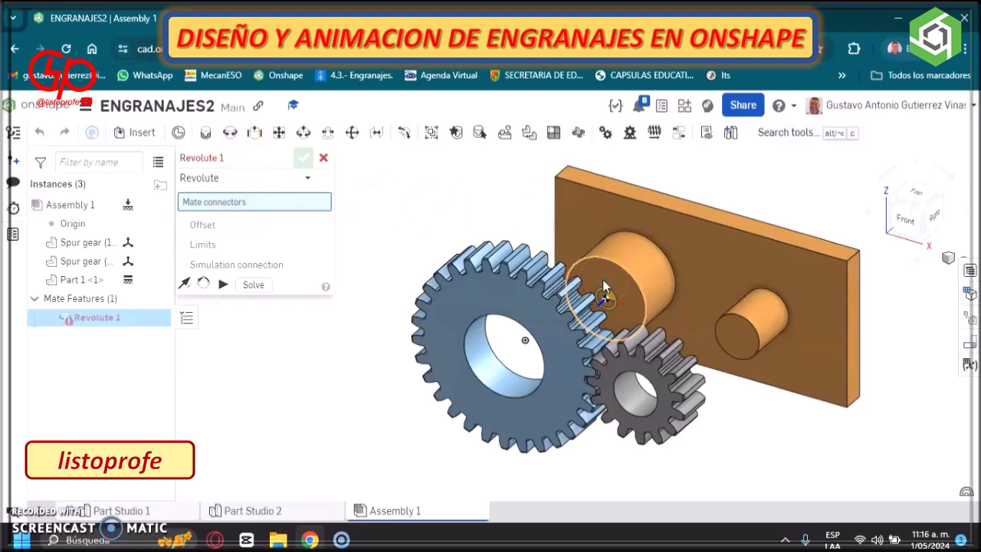
click(602, 283)
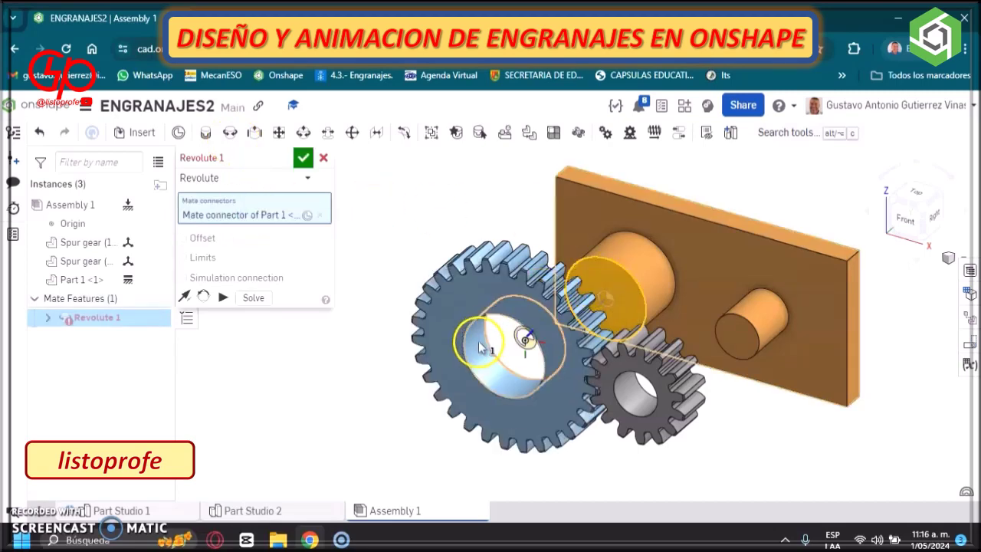
click(466, 366)
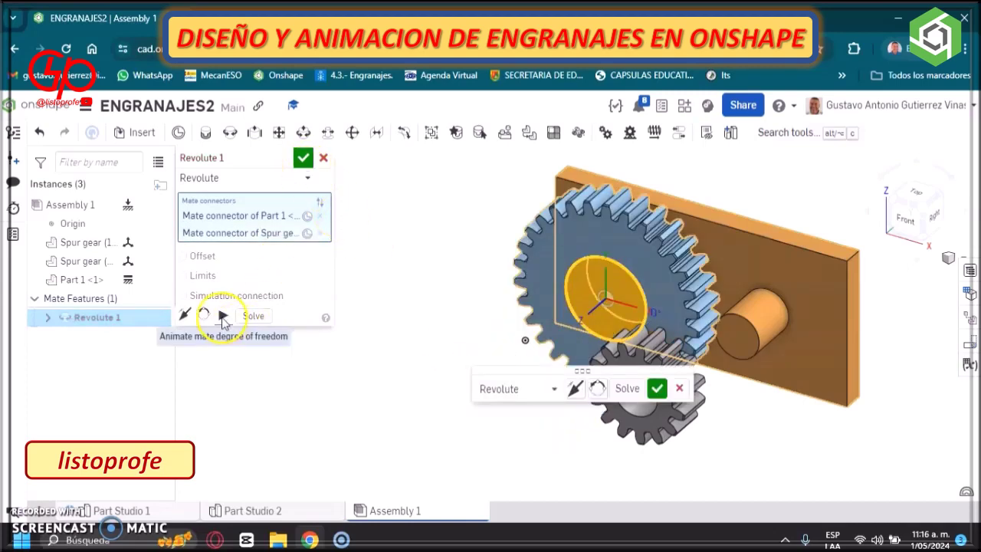
click(223, 315)
click(302, 158)
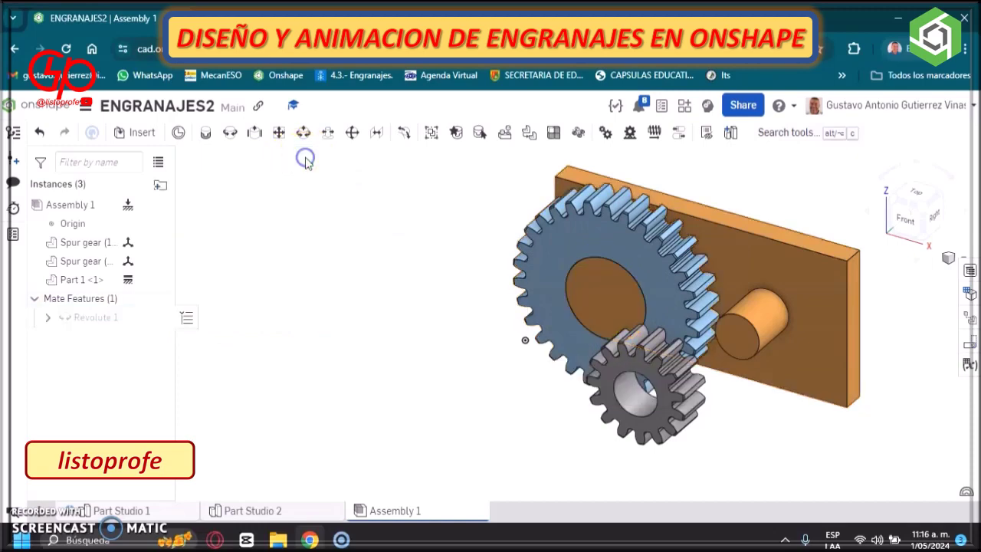
- Add Revolute 2 seating the small gear's bore on the small boss
click(229, 134)
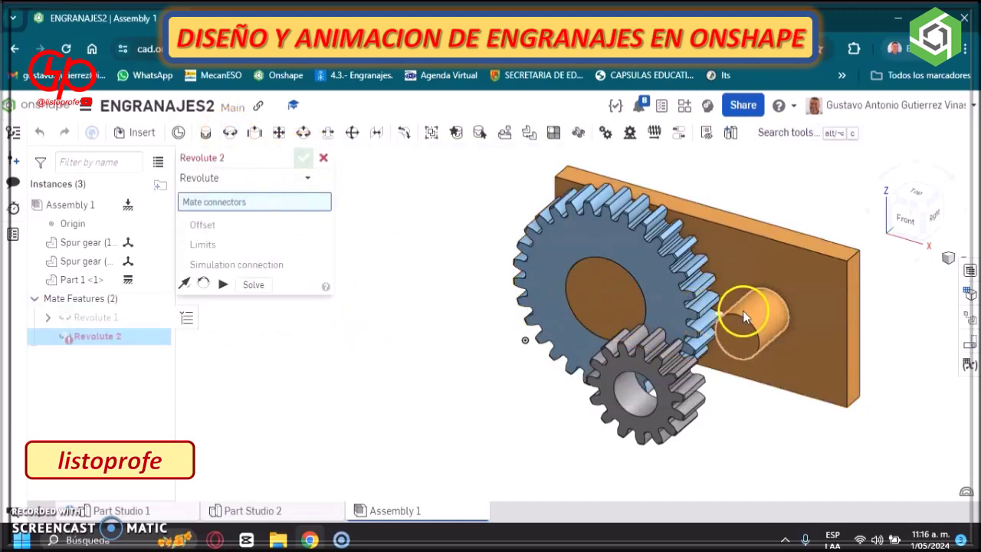
click(738, 335)
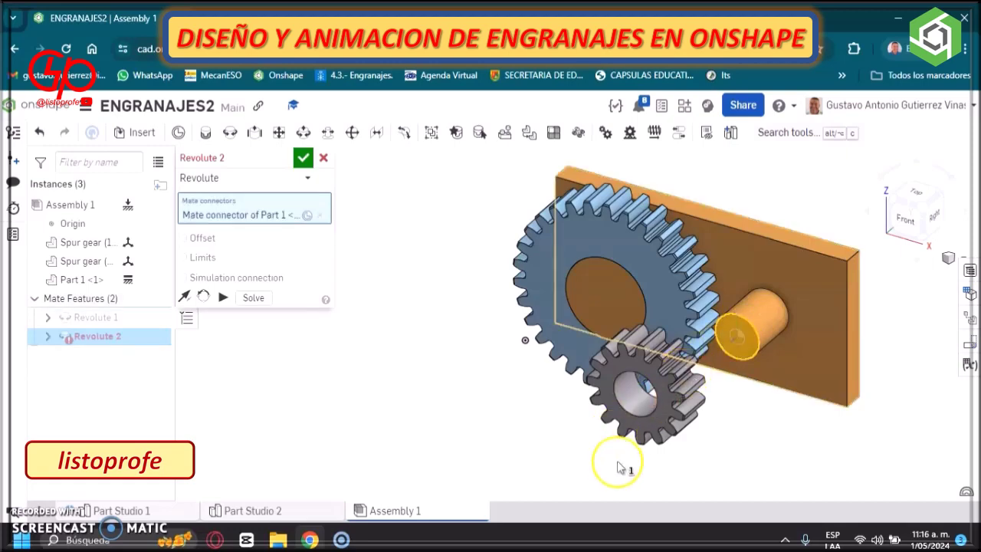
click(641, 406)
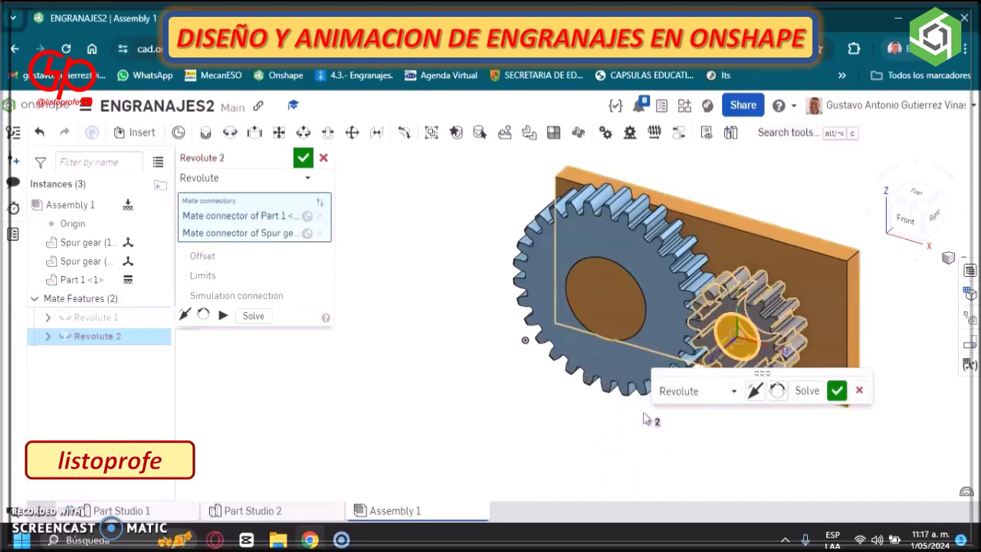
click(302, 158)
scroll(791, 183, up, 2)
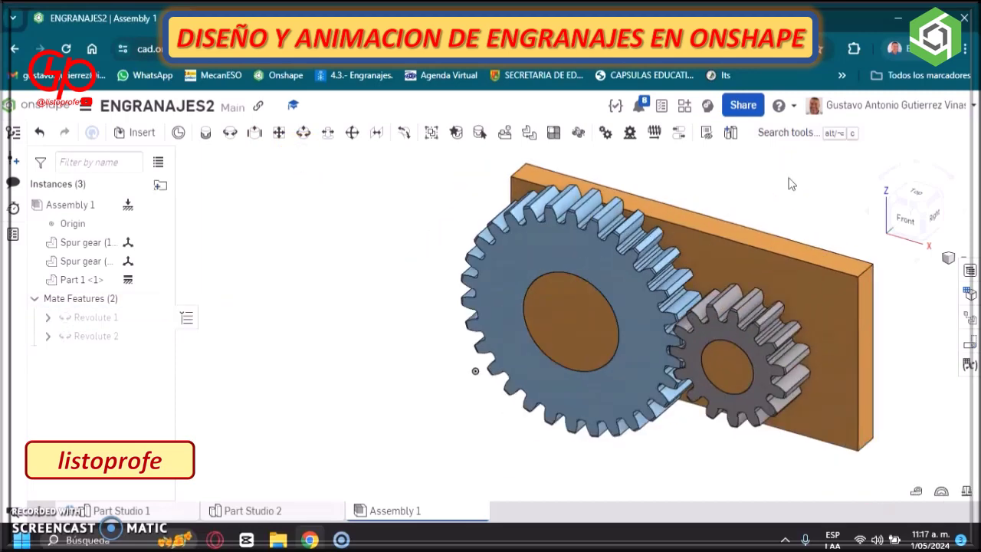
- Couple Revolute 1 and Revolute 2 with a Gear mate using relation ratio 30/15
click(246, 465)
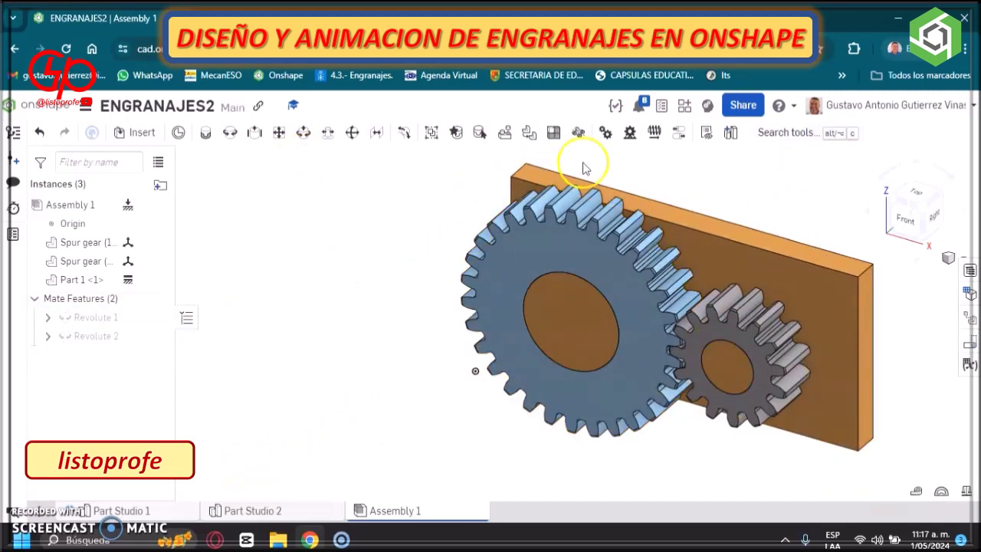
click(605, 135)
click(262, 203)
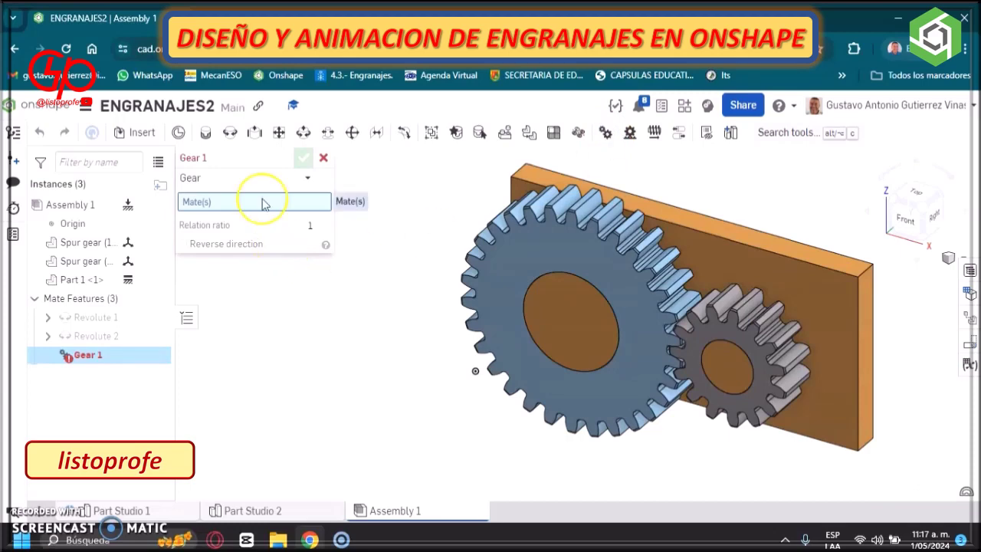
click(92, 317)
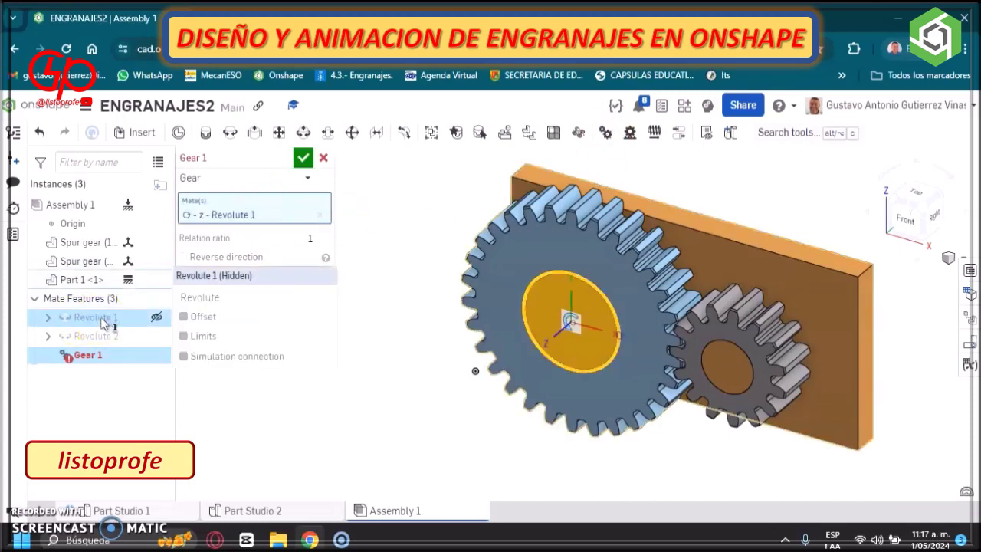
click(109, 339)
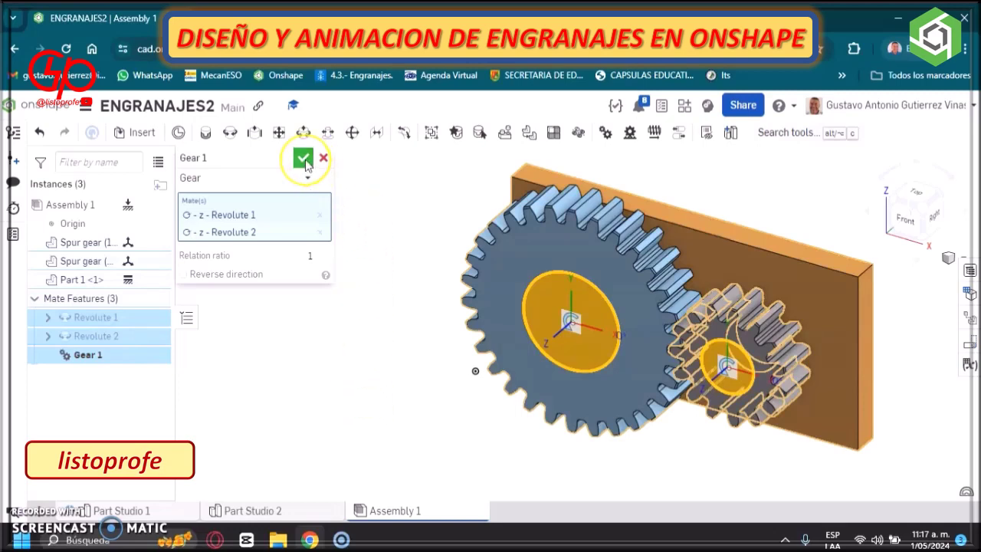
click(311, 256)
text(30/15)
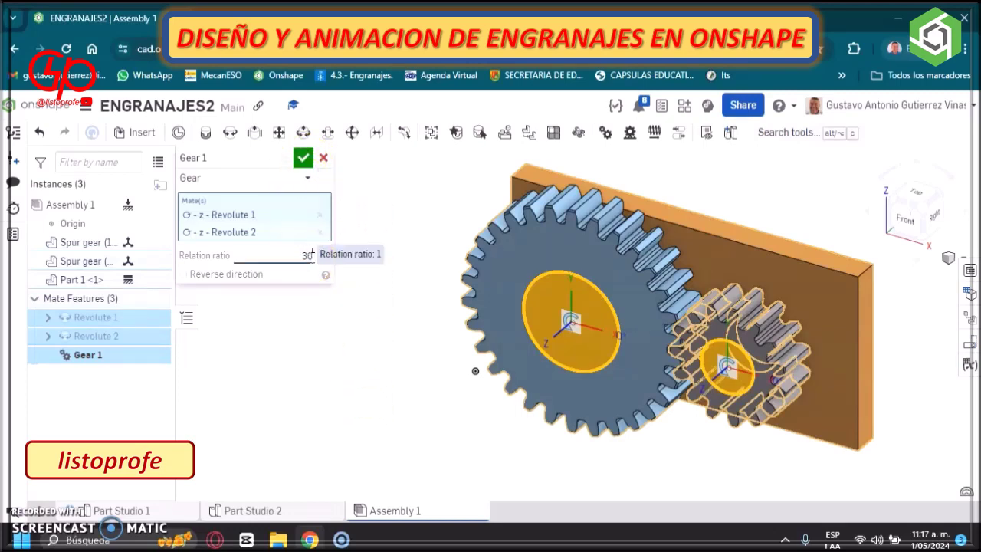
click(336, 352)
click(303, 157)
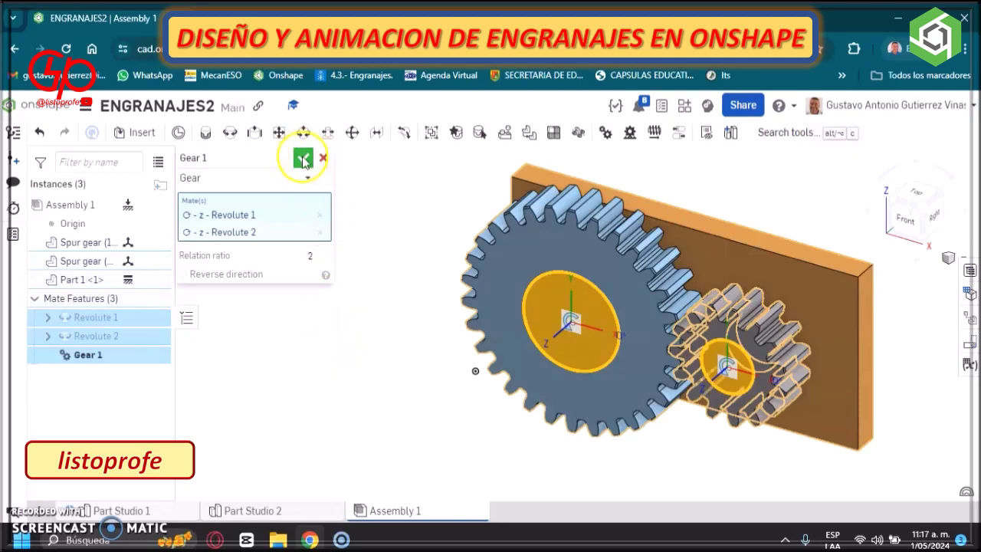
right_click(128, 322)
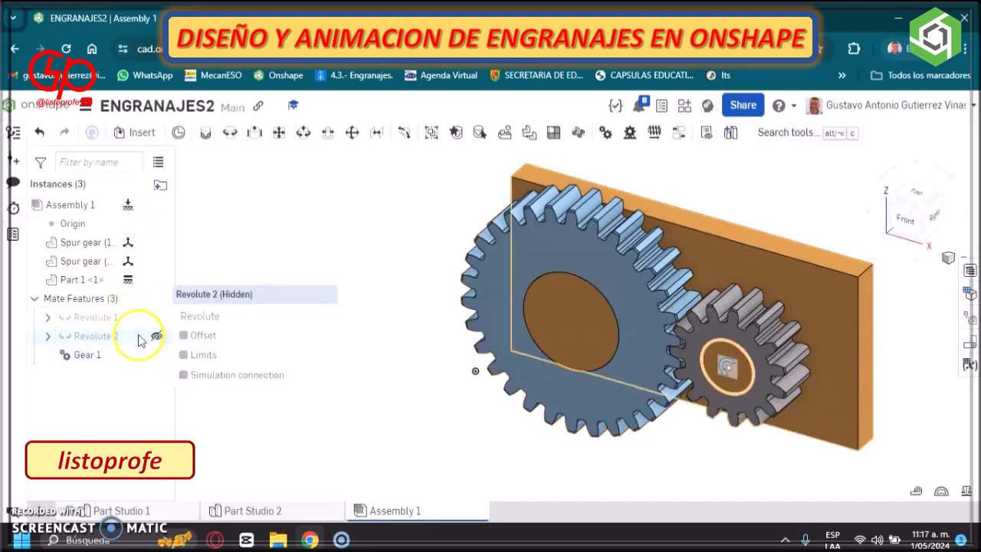
right_click(139, 335)
- Animate Revolute 2, play it to watch both gears turn together, then close the animation
click(189, 239)
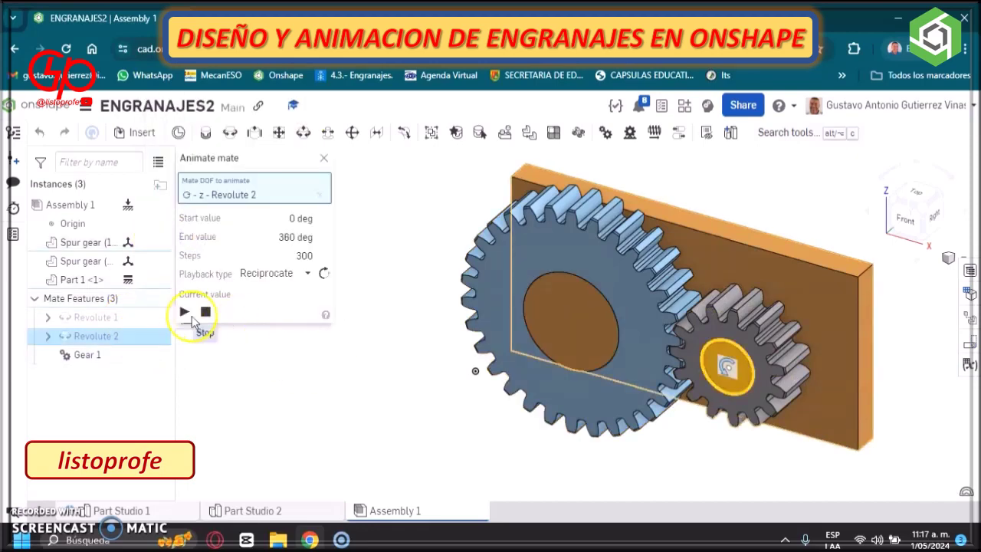
click(183, 312)
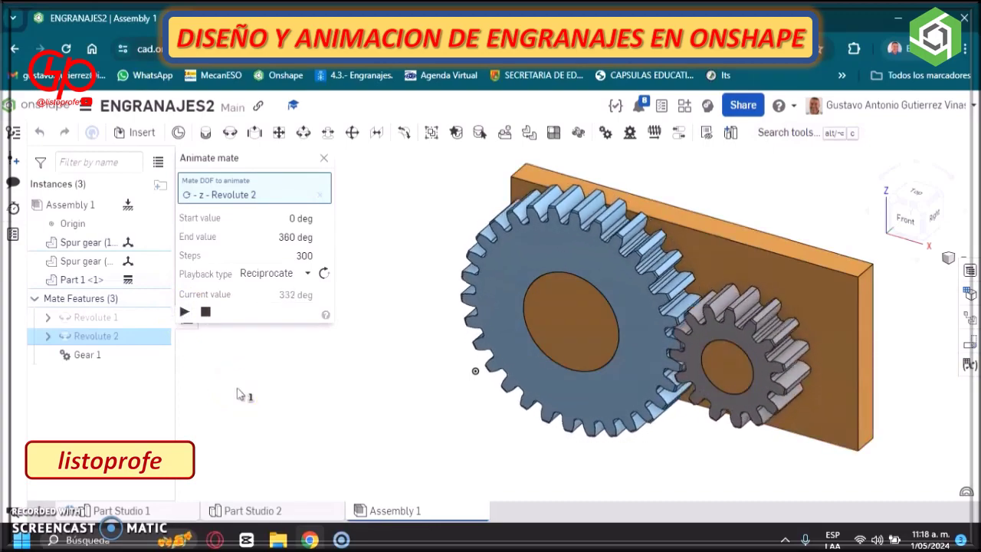
click(323, 157)
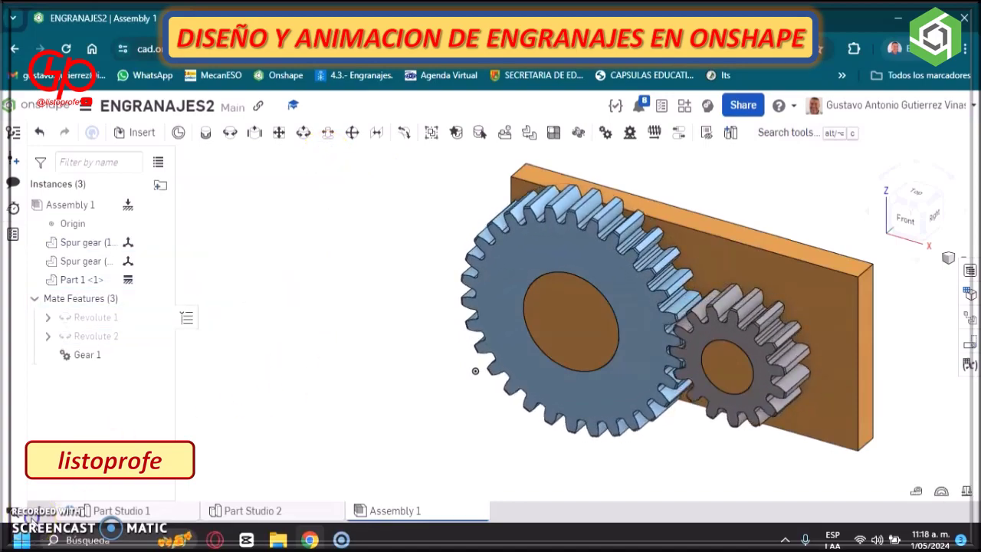